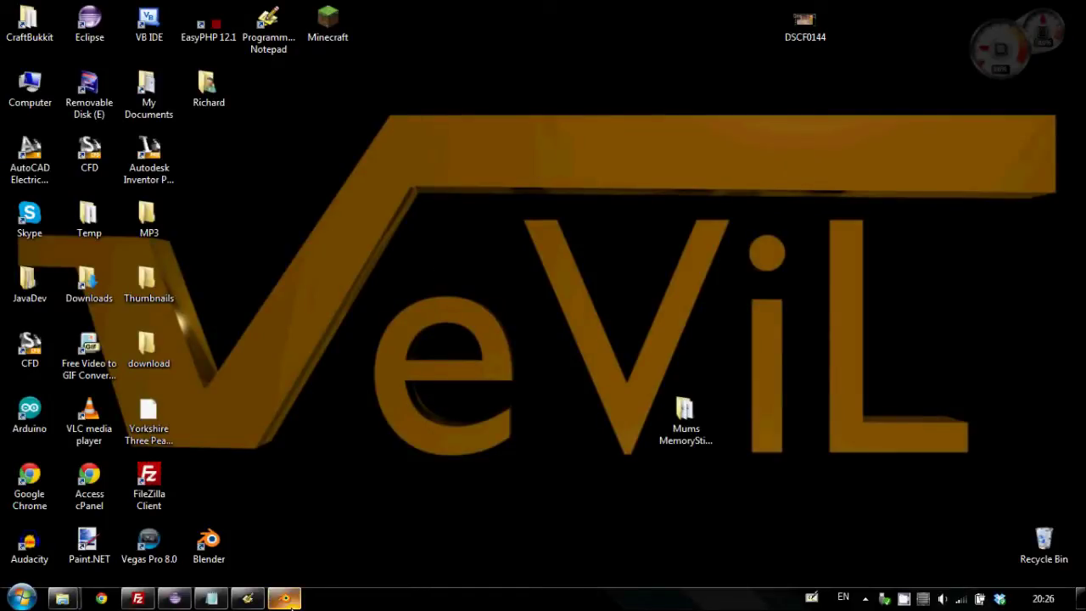
Switch to Blender, render the cat model as an image, and examine the seams across its face
click(285, 598)
middle_drag(685, 214, 692, 241)
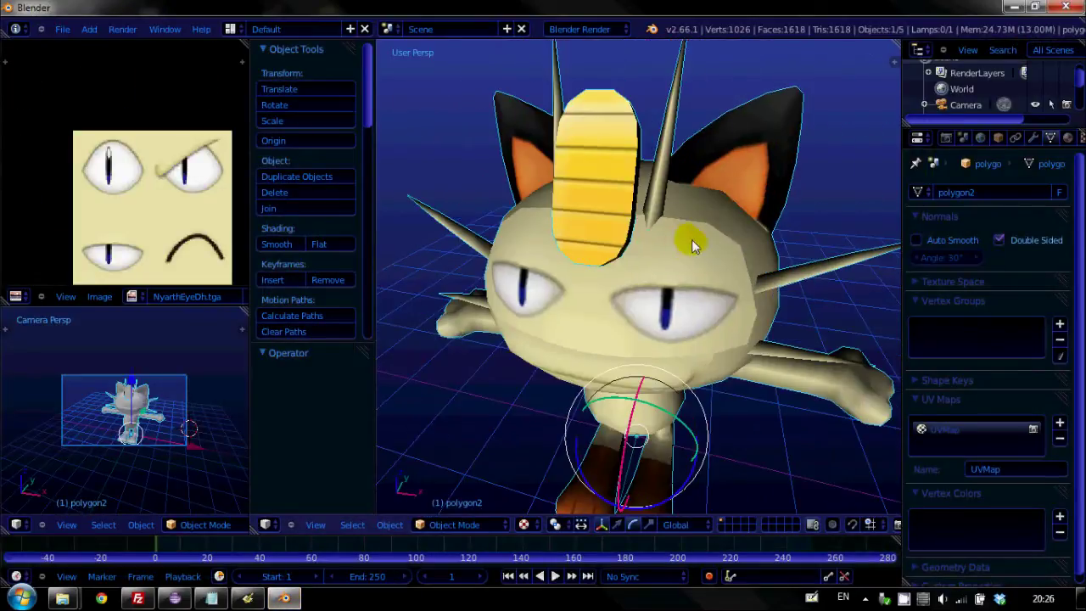
right_click(687, 252)
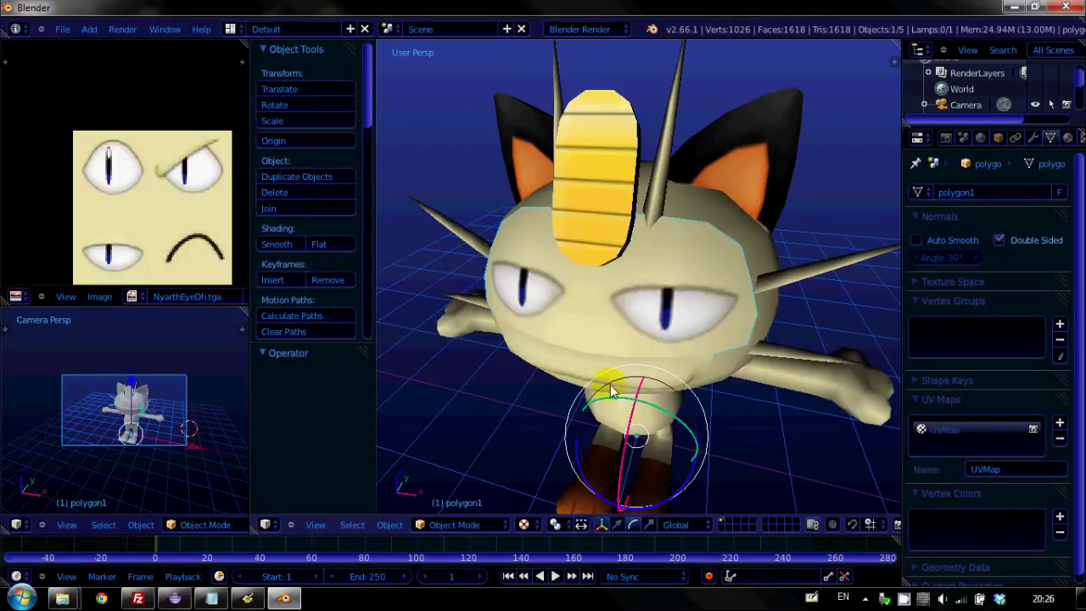
click(122, 28)
click(133, 45)
scroll(666, 221, up, 6)
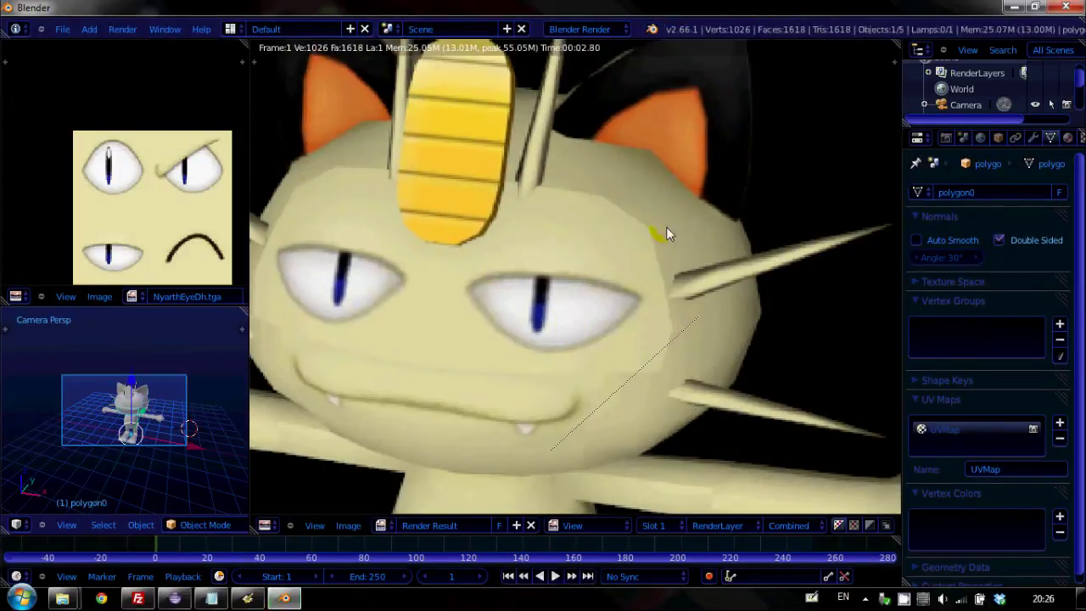
middle_drag(297, 202, 364, 181)
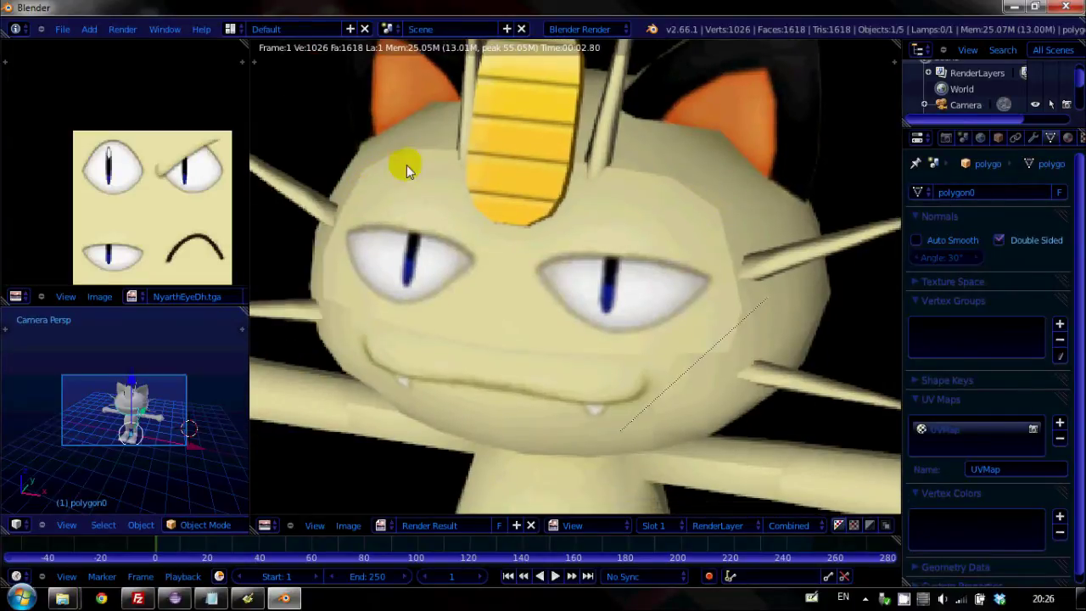
middle_drag(540, 263, 507, 296)
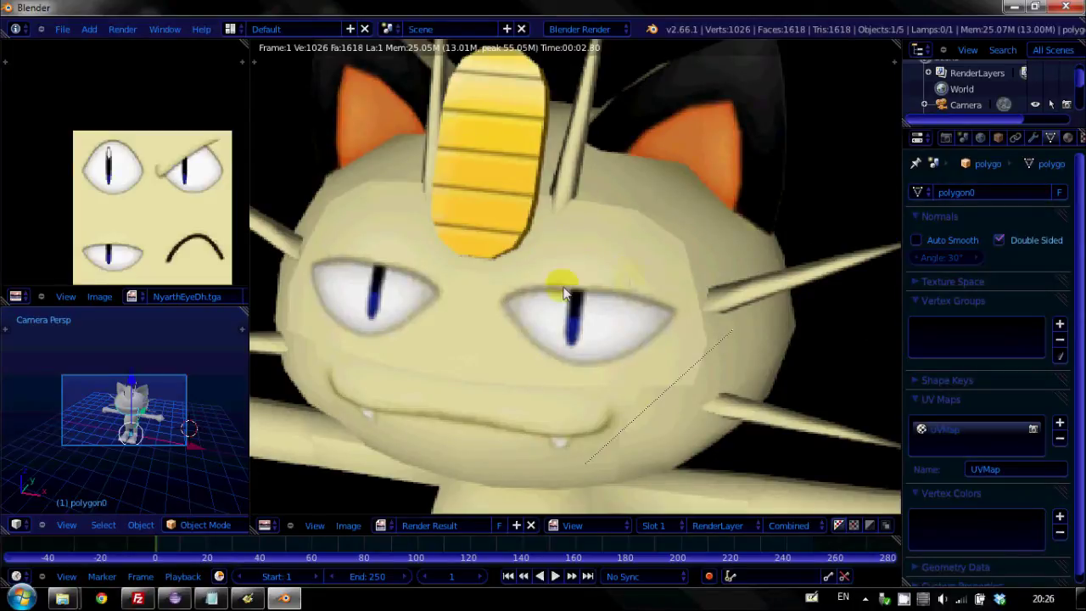
middle_drag(637, 239, 675, 276)
key(Escape)
Select the upper face piece together with the lower jaw piece and set the manipulator to translation
middle_click(605, 279)
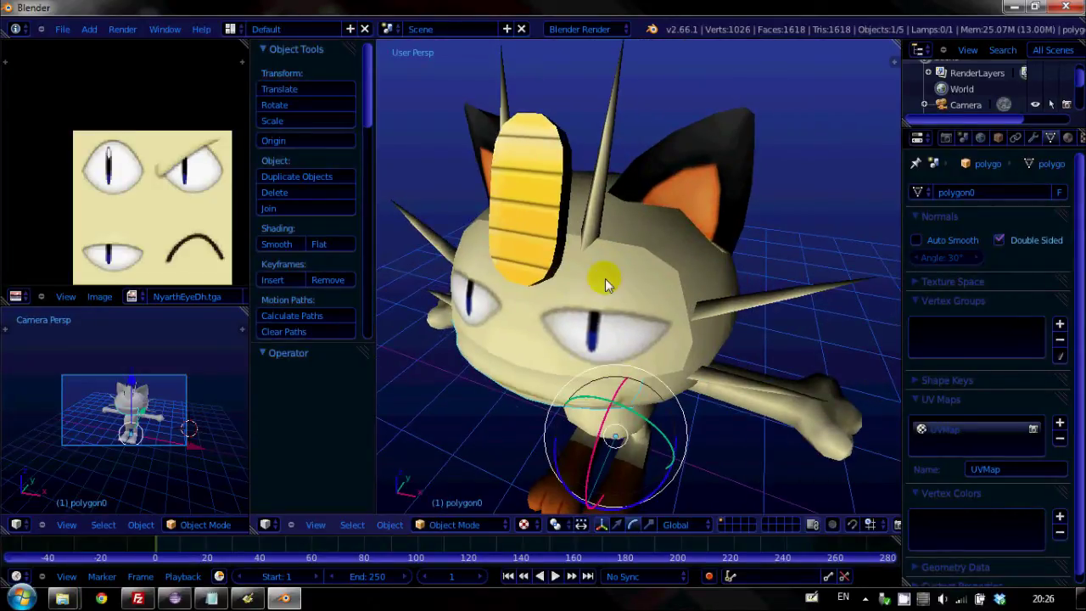
right_click(602, 274)
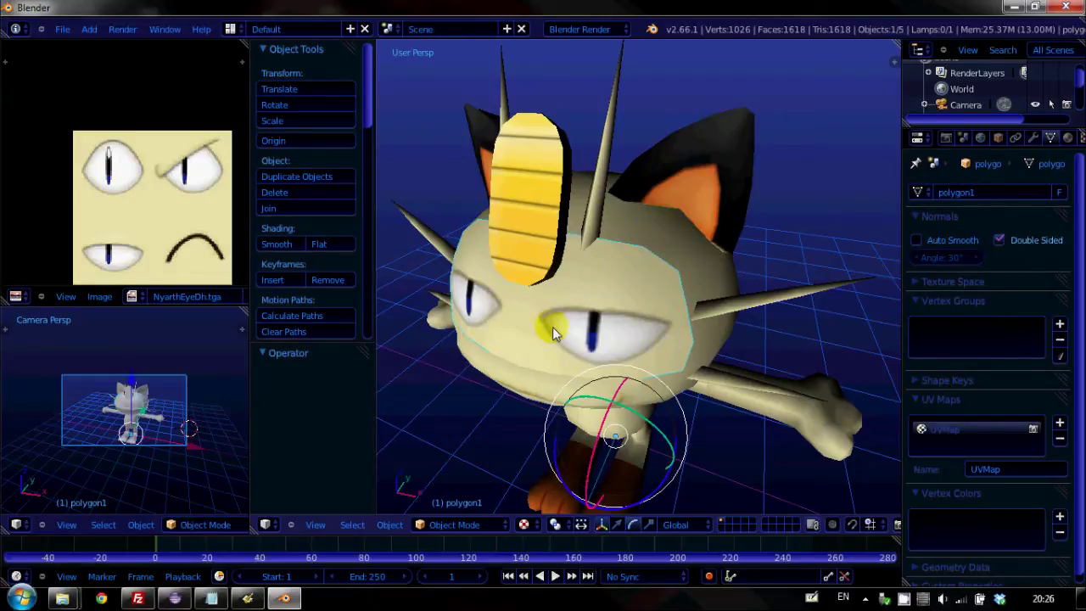
middle_drag(674, 331, 674, 312)
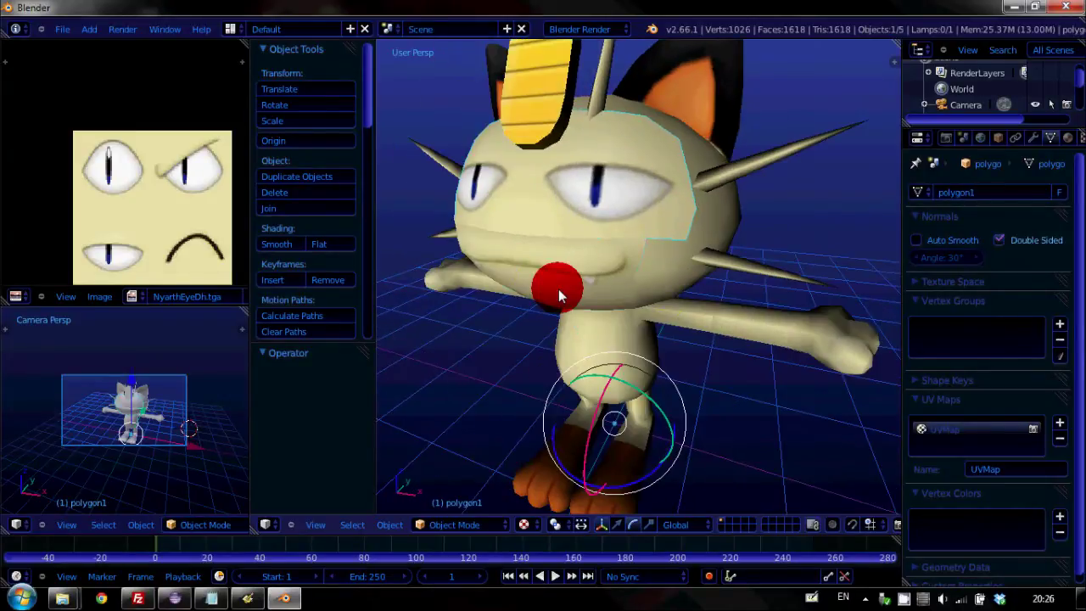
shift+right_click(618, 331)
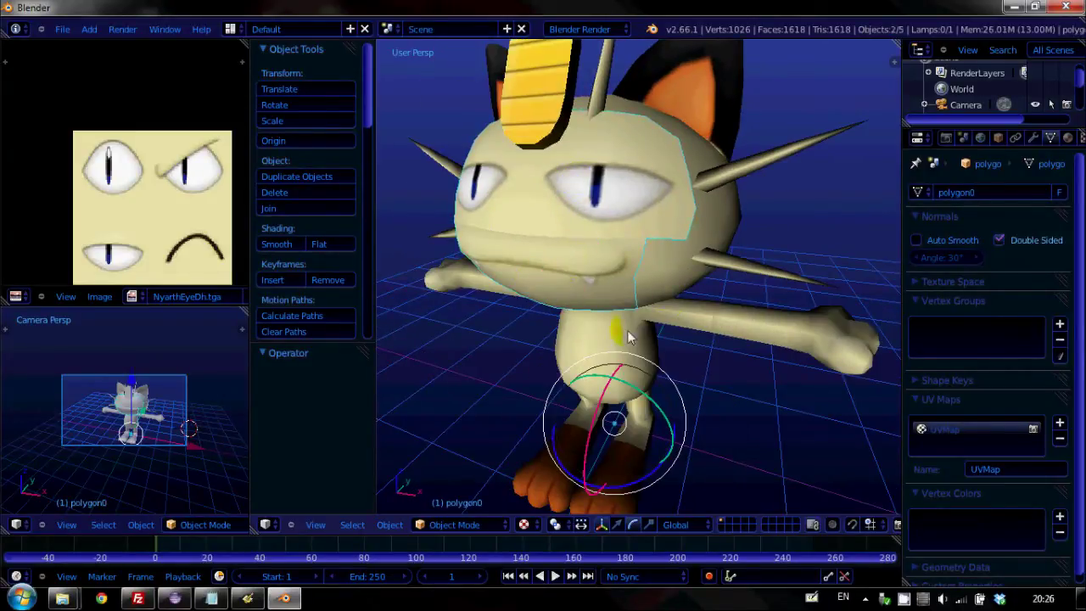
click(618, 526)
scroll(630, 246, down, 3)
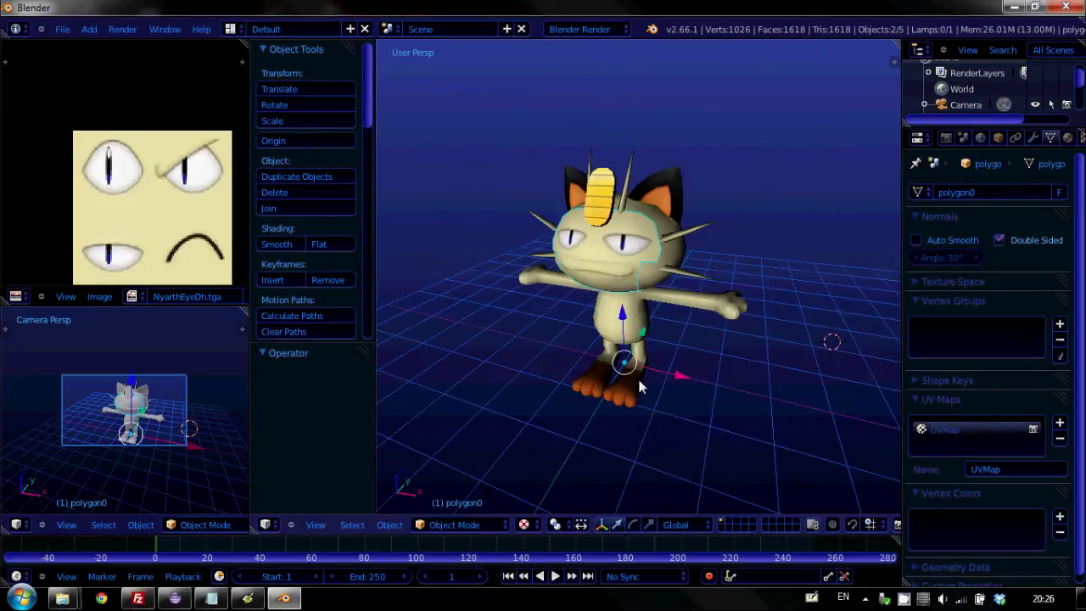
scroll(636, 242, up, 3)
Try to move the upper face piece and the lower jaw piece separately away from the head, cancelling each move
right_click(646, 200)
key(r)
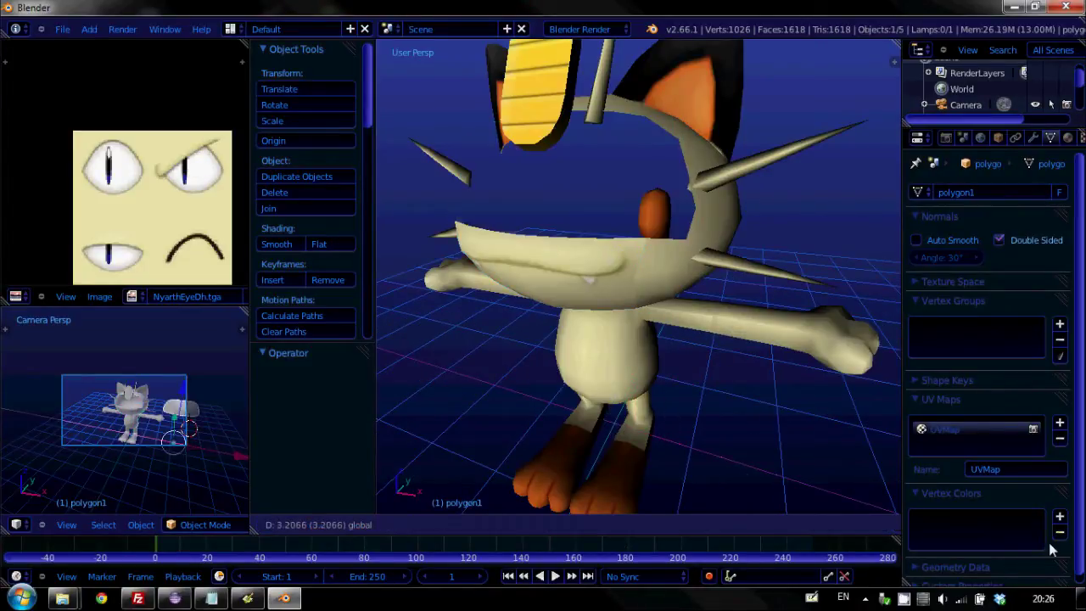
right_click(607, 344)
right_click(566, 283)
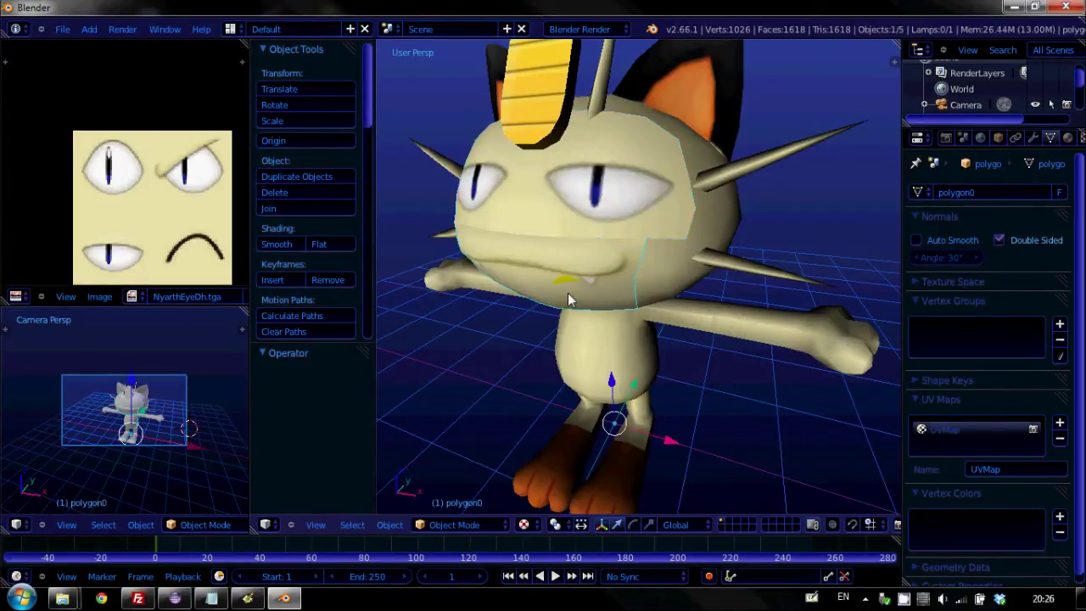
drag(666, 444, 812, 445)
right_click(812, 445)
Select the body piece, examine the seams on the head in Solid shading, and restore Texture shading
right_click(708, 231)
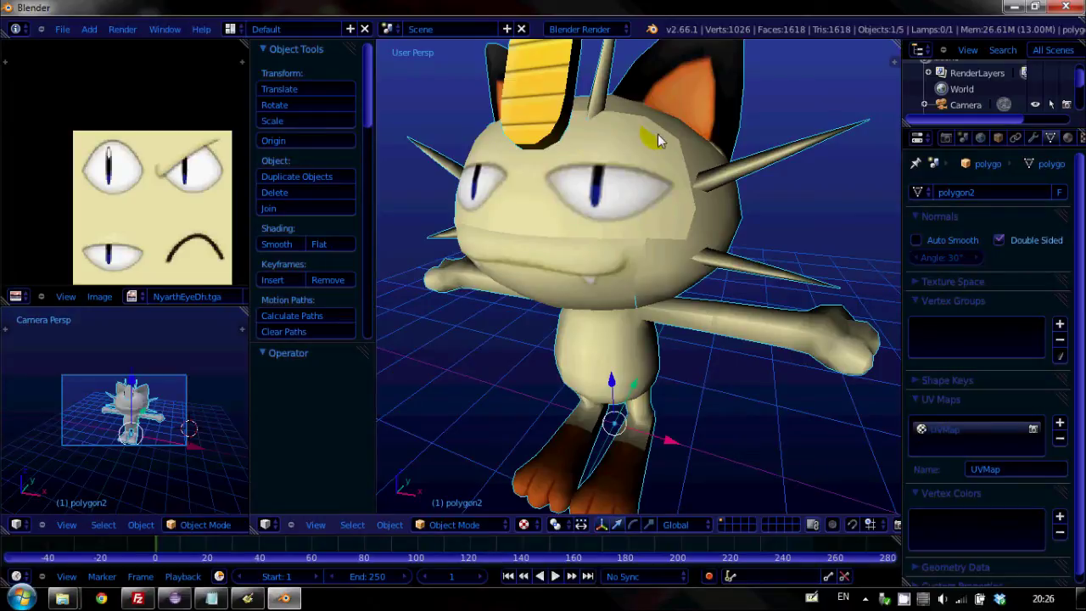
middle_drag(657, 134, 608, 169)
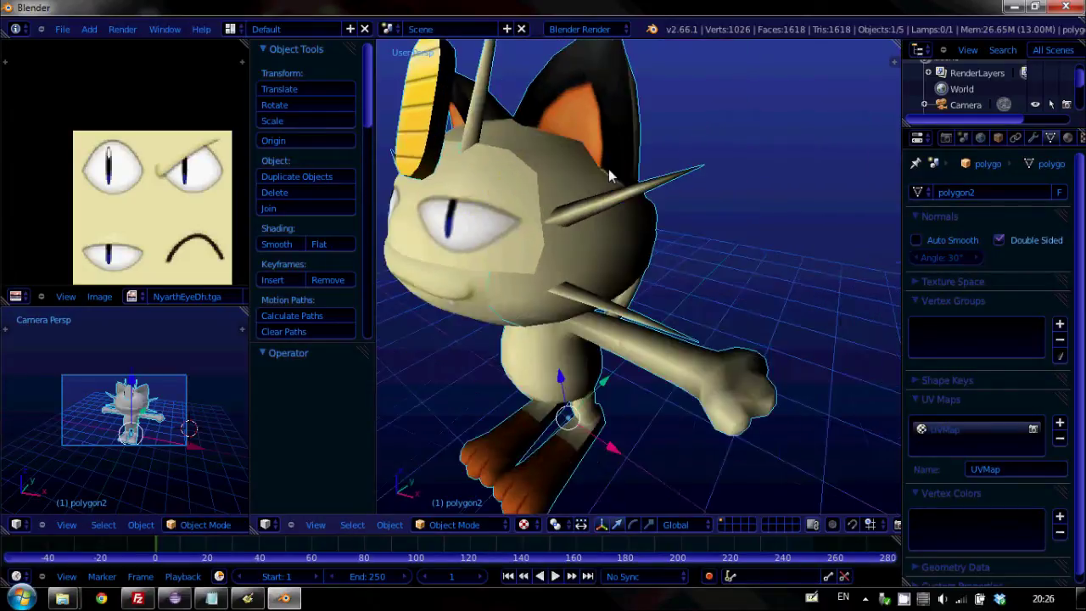
click(524, 524)
click(552, 492)
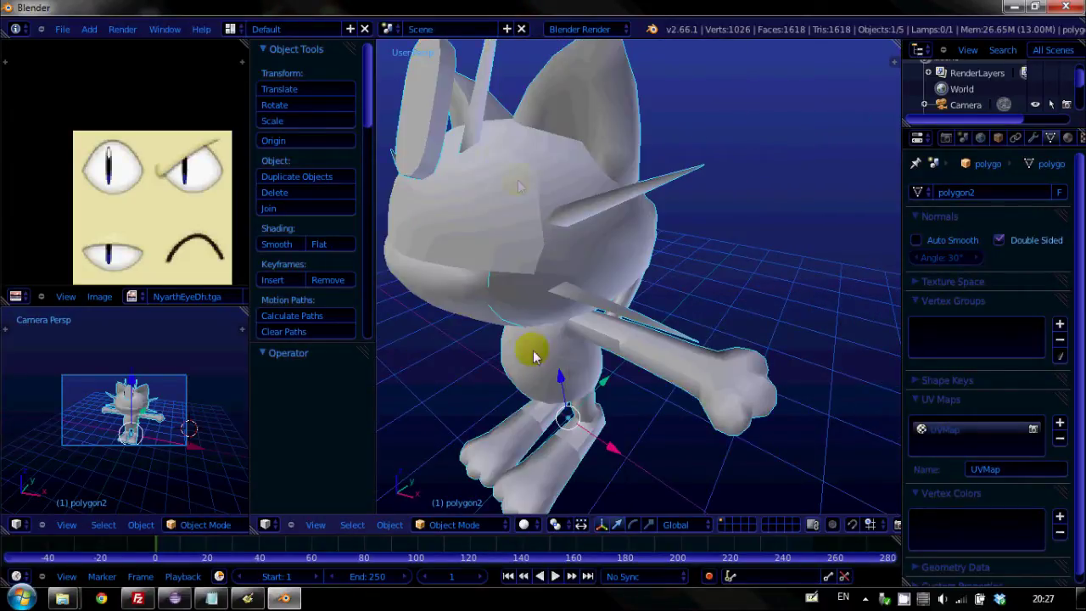
middle_drag(504, 153, 620, 263)
scroll(607, 339, up, 5)
scroll(607, 339, down, 2)
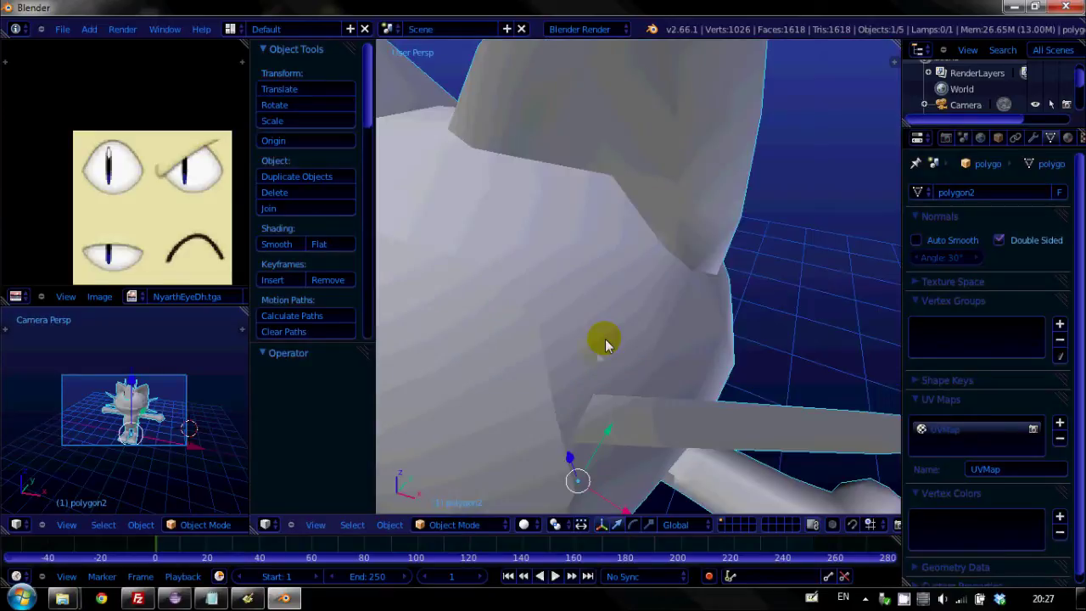
mouse_move(518, 399)
middle_down()
mouse_move(545, 382)
mouse_move(548, 365)
middle_up()
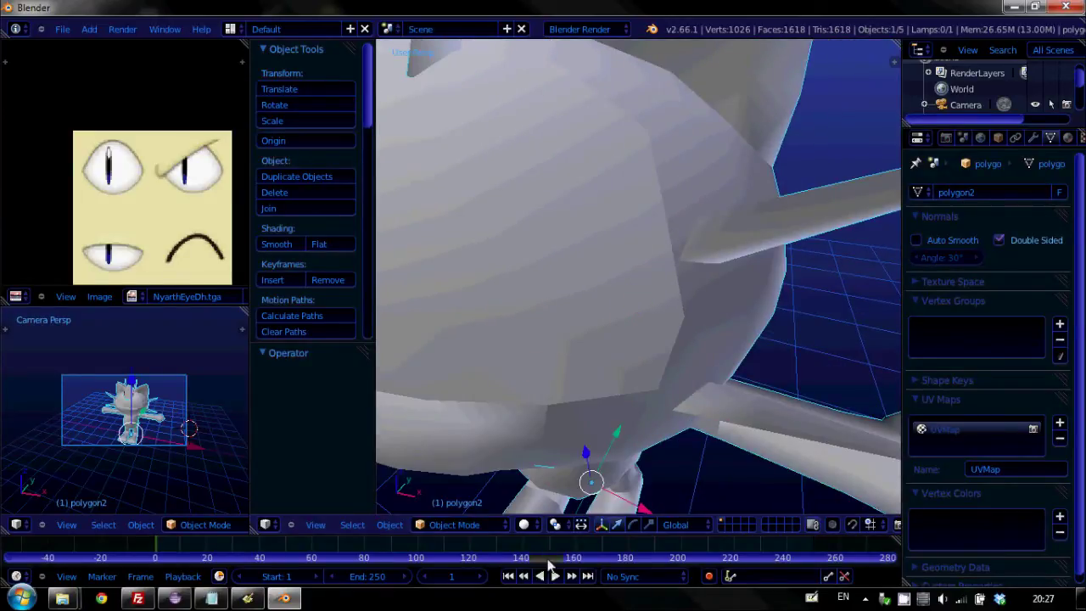
click(528, 525)
click(558, 459)
scroll(644, 340, down, 5)
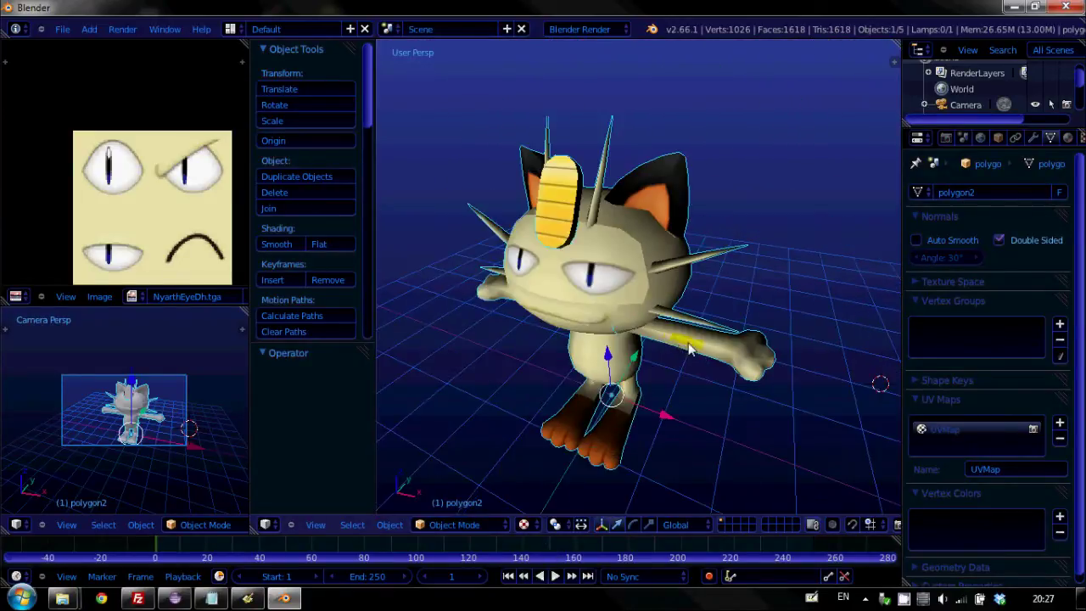
middle_drag(694, 334, 649, 269)
Select the upper face, lower jaw and body pieces, and join them into one object with the body active
right_click(647, 266)
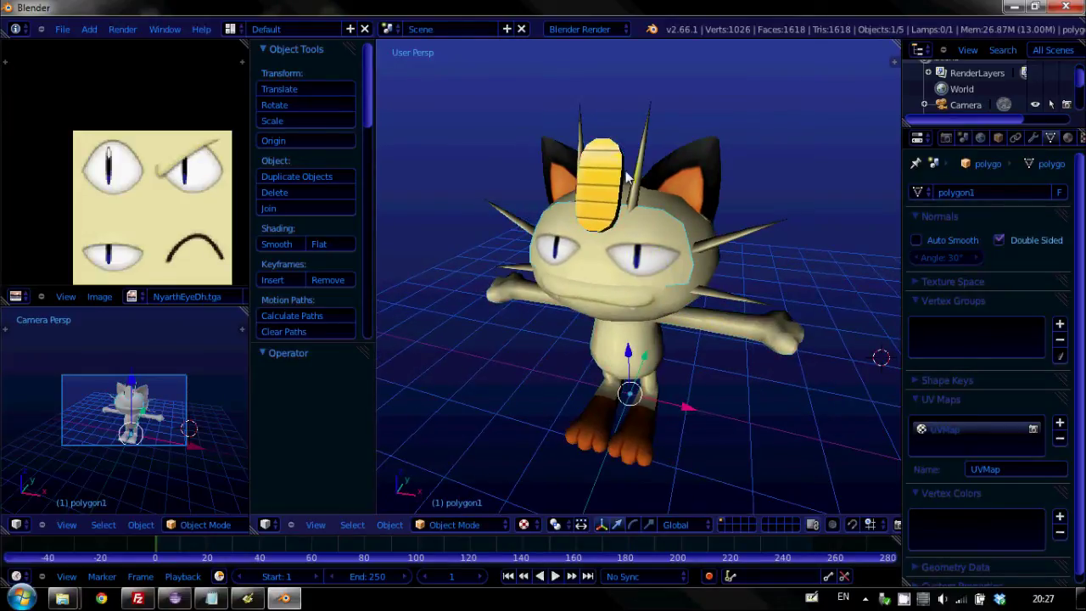
right_click(650, 258)
shift+right_click(695, 195)
shift+right_click(695, 195)
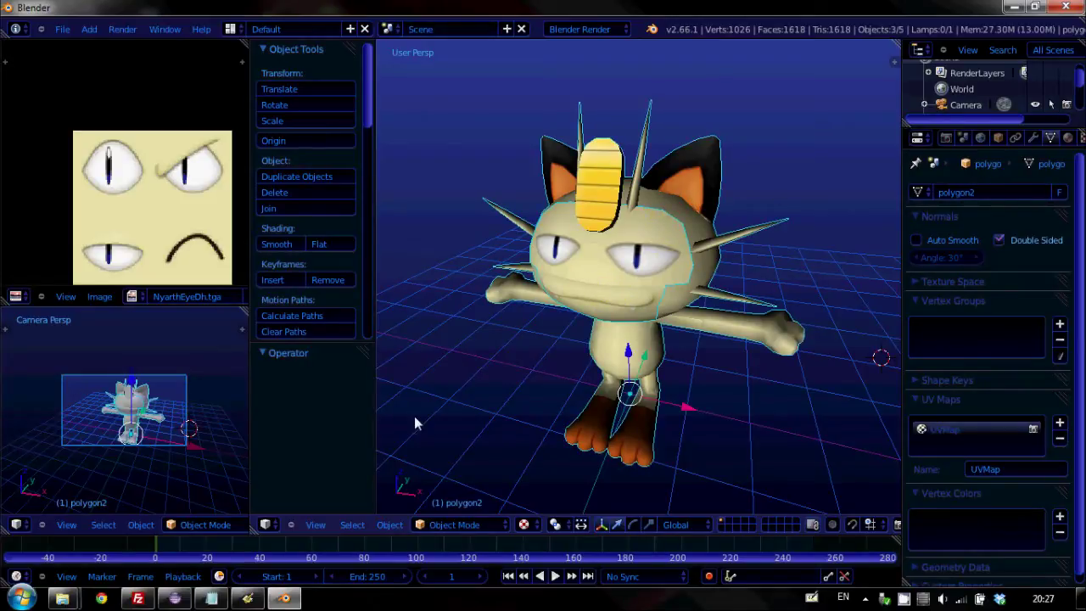
click(386, 525)
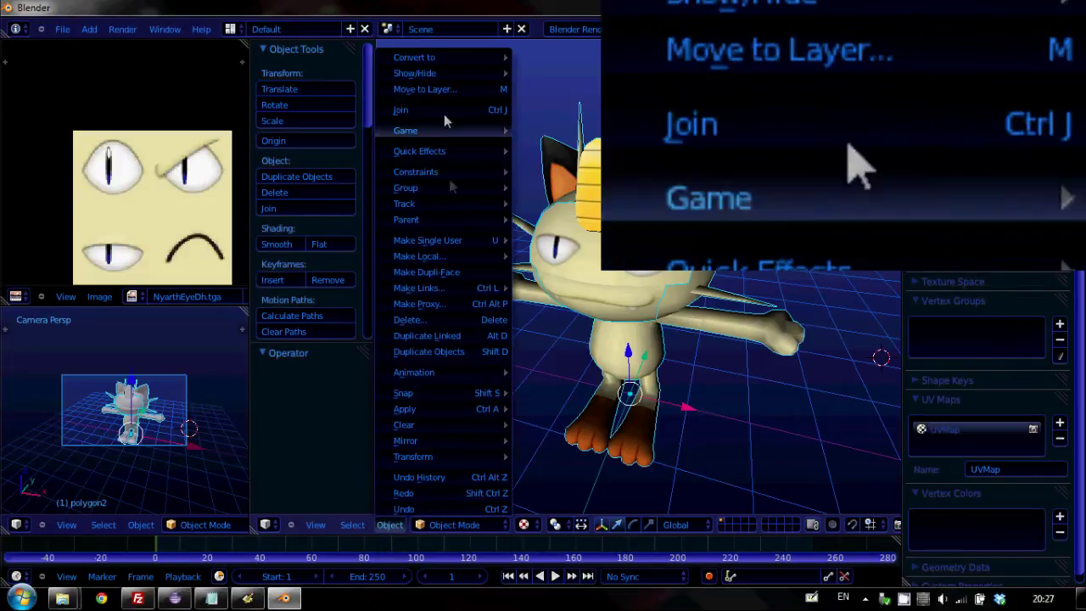
click(445, 115)
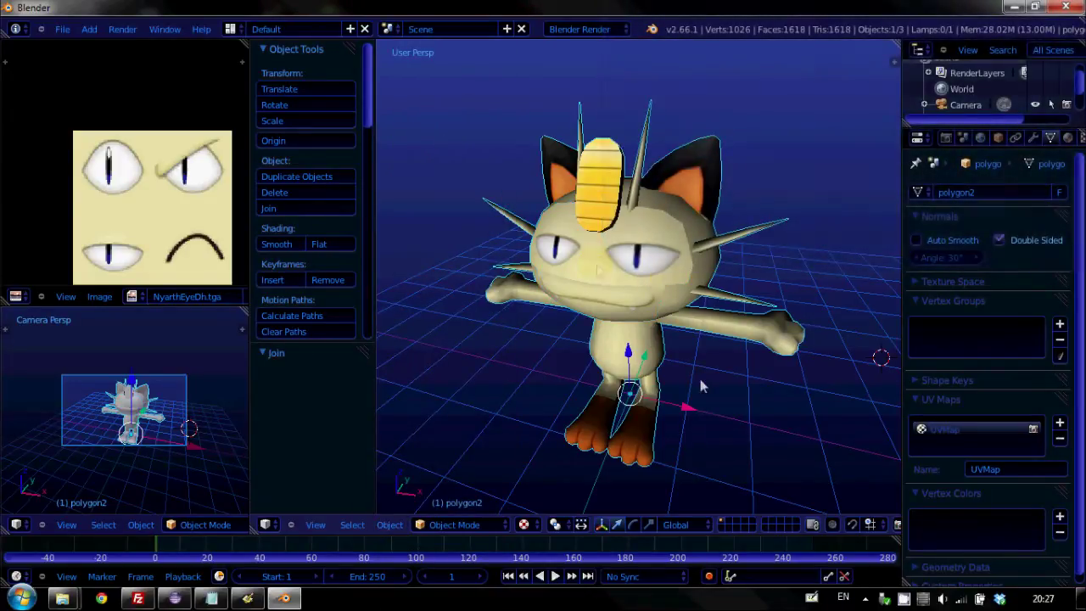
drag(683, 412, 638, 393)
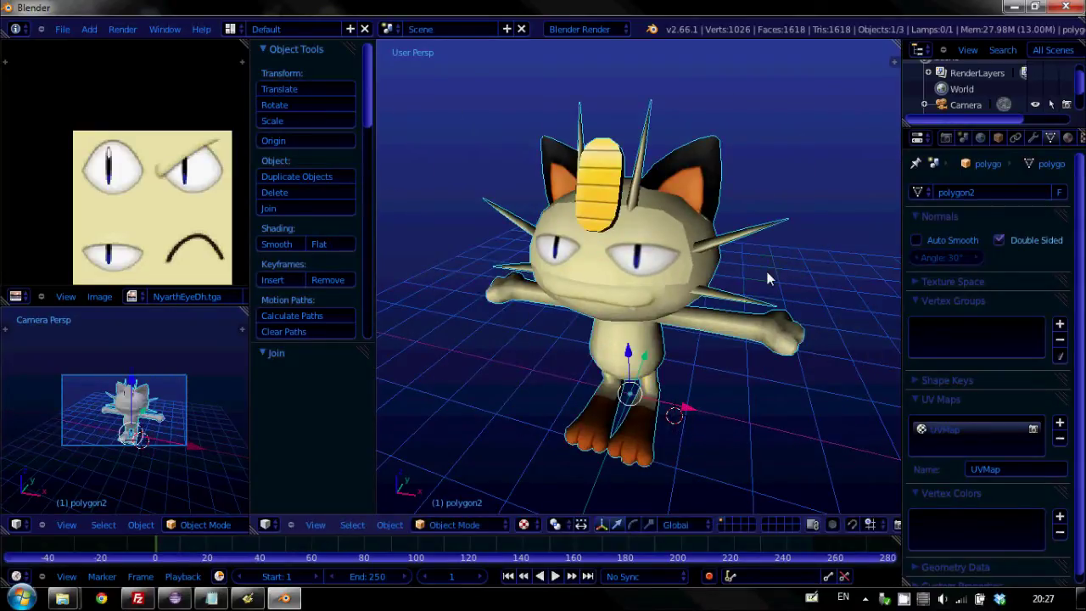
Render the joined model as an image, check the face for seams, and close the render view
middle_drag(767, 278, 718, 235)
click(129, 30)
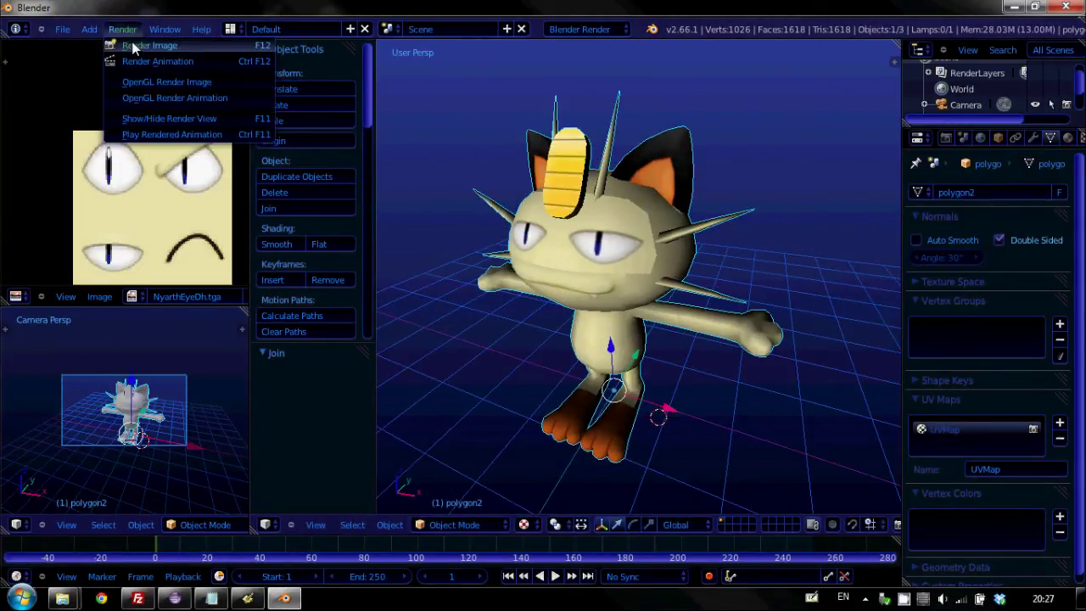
click(136, 46)
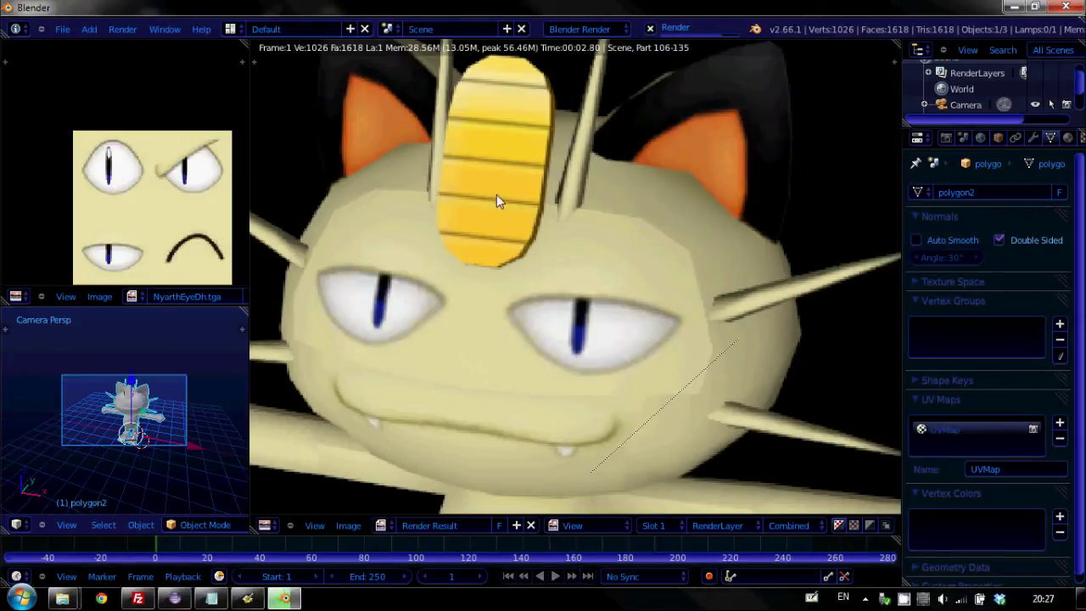
key(Escape)
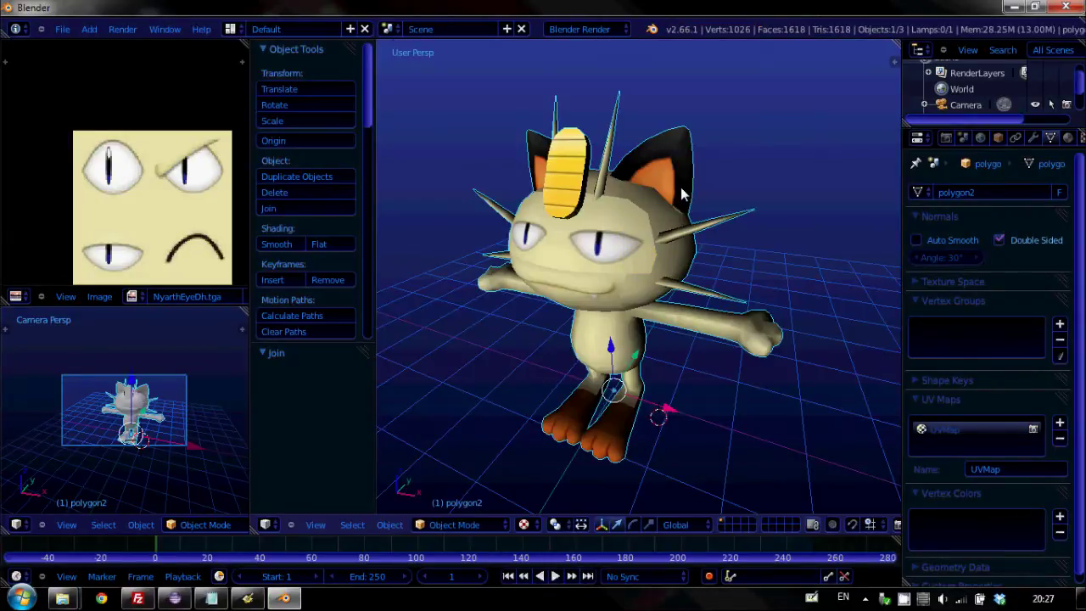
Enter Edit Mode on the joined model and select a single vertex on the face seam beside the eye
key(Tab)
scroll(714, 254, up, 4)
scroll(679, 244, down, 3)
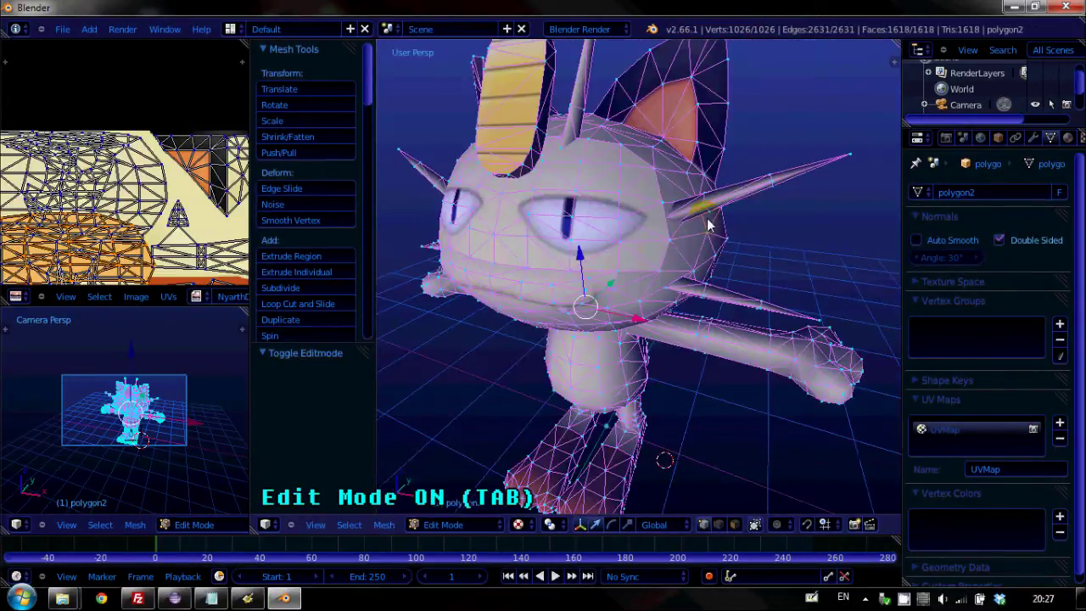
right_click(679, 243)
scroll(678, 243, up, 2)
scroll(649, 264, up, 4)
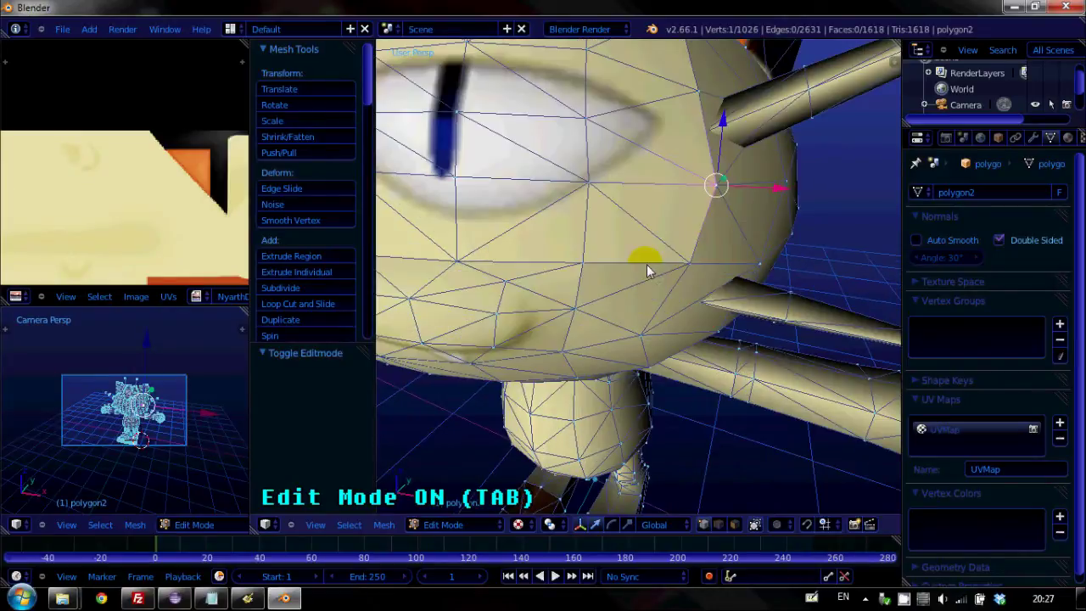
Inspect the seam in Wireframe shading by selecting the coincident vertex beside the eye, and restore Texture shading
click(519, 524)
click(548, 491)
scroll(687, 278, down, 4)
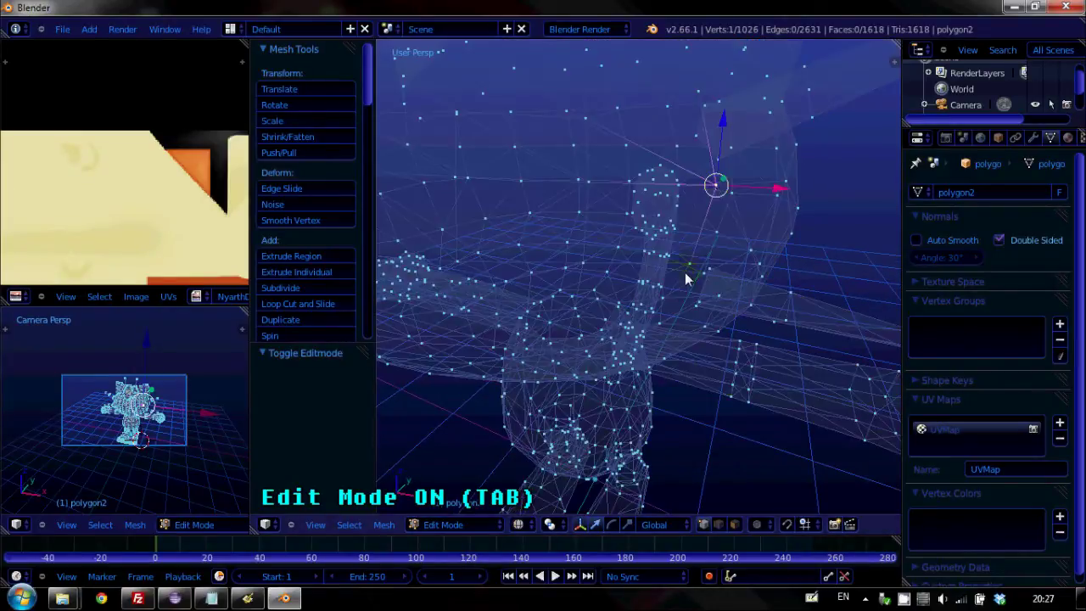
right_click(715, 188)
click(520, 524)
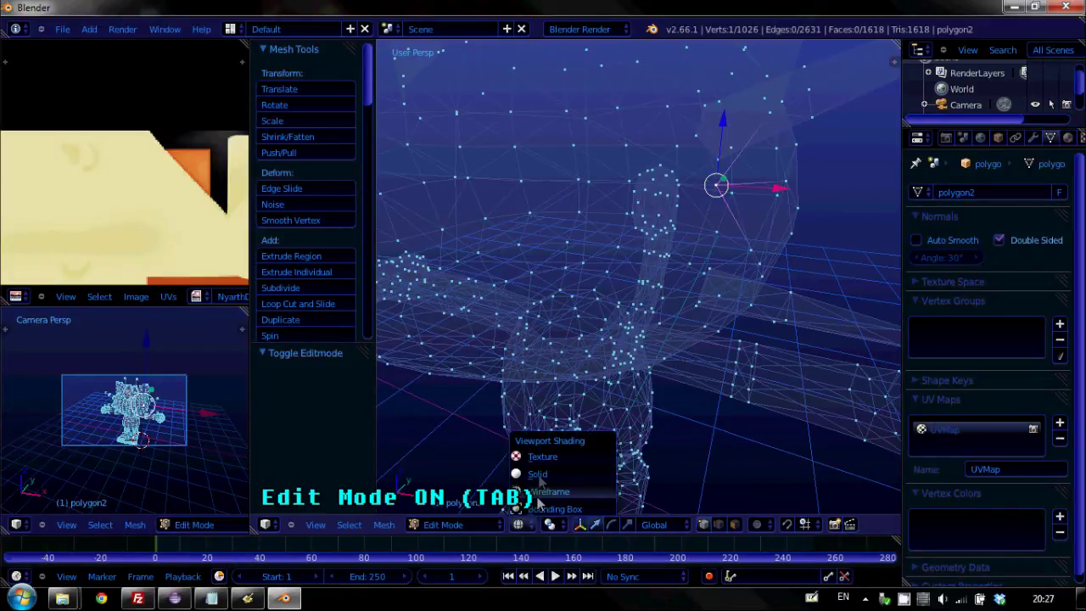
click(544, 457)
scroll(649, 271, down, 3)
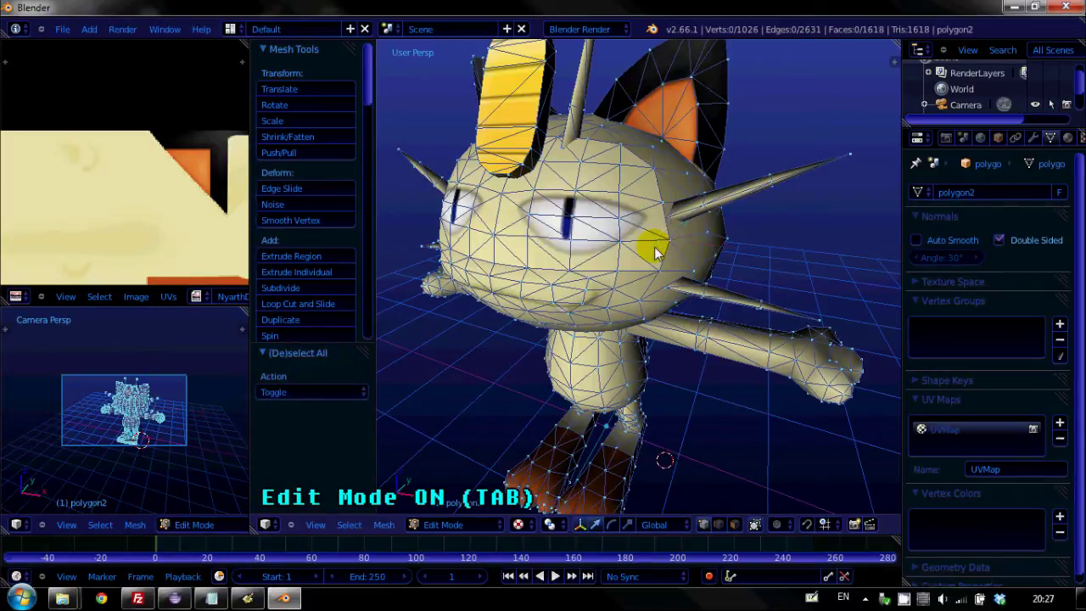
Select all of the mesh's vertices and merge the overlapping ones with Remove Doubles
key(a)
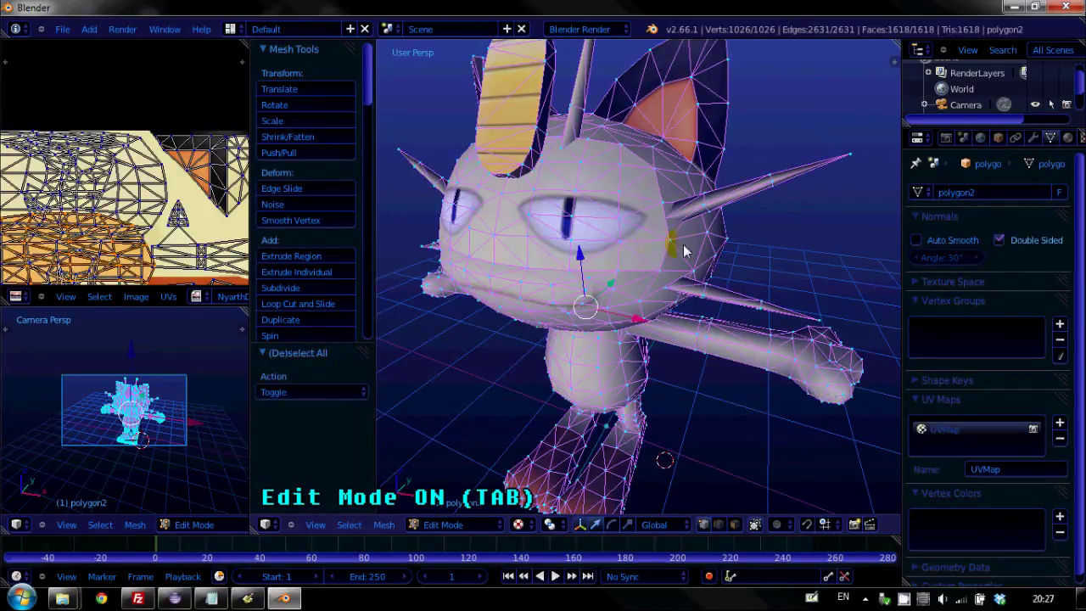
click(385, 525)
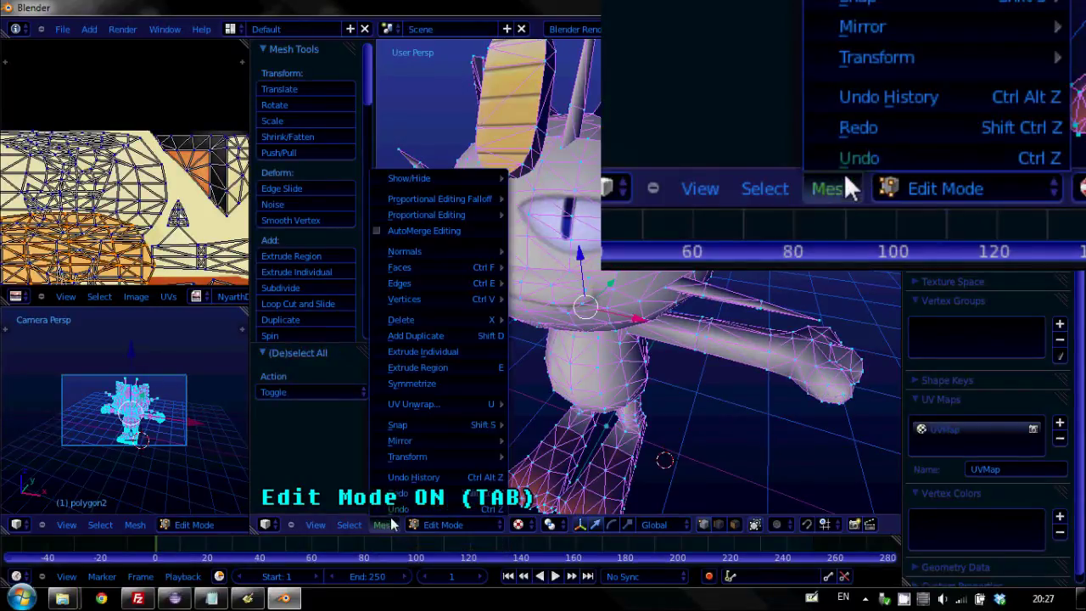
mouse_move(458, 300)
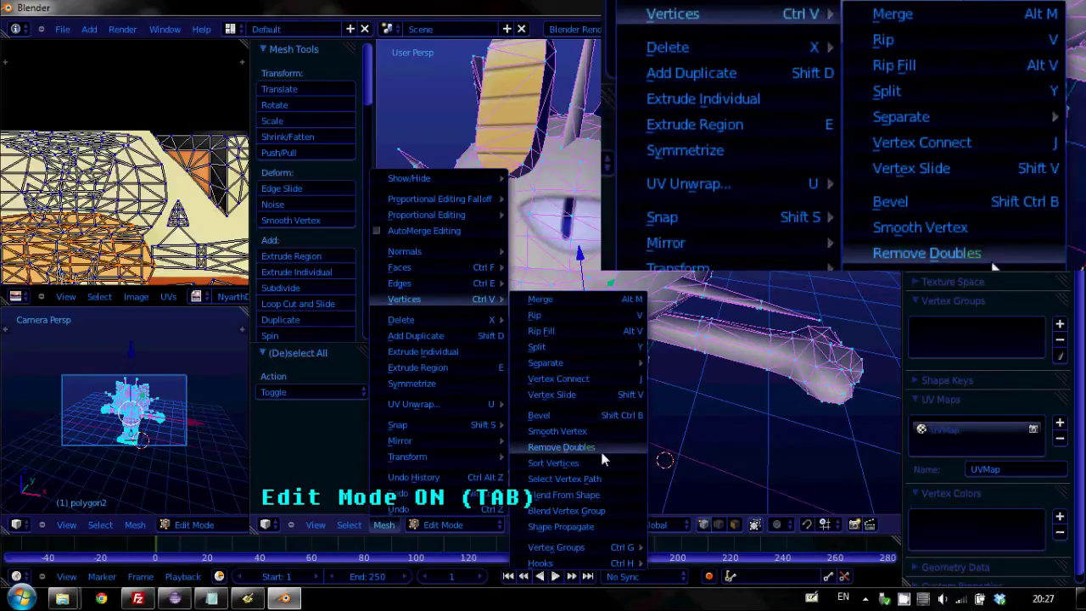
click(561, 446)
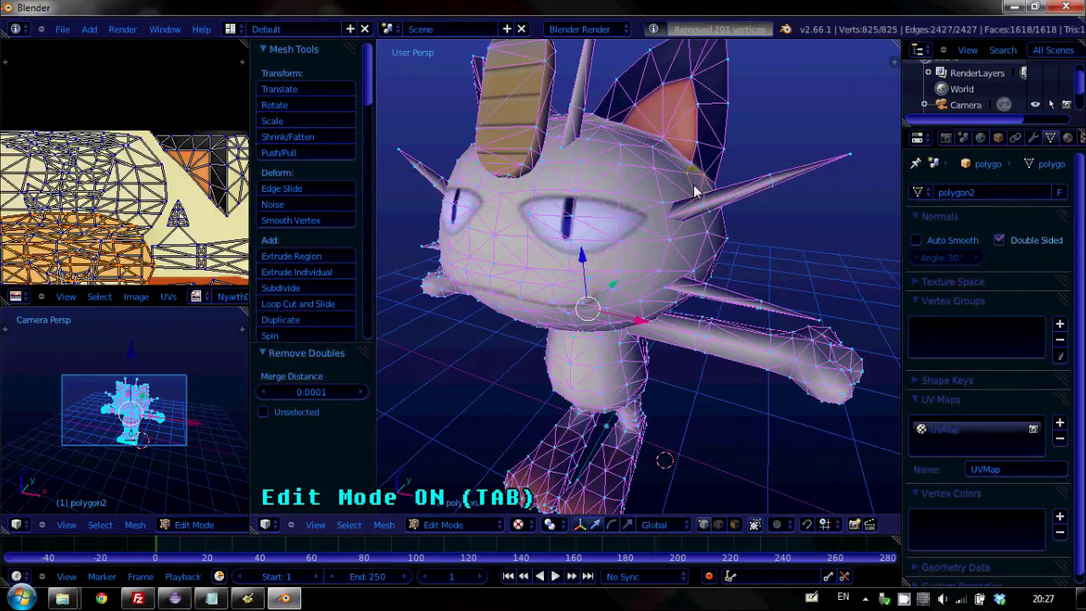
Leave Edit Mode, render the merged model to check the face for seams, and close the render view
key(Tab)
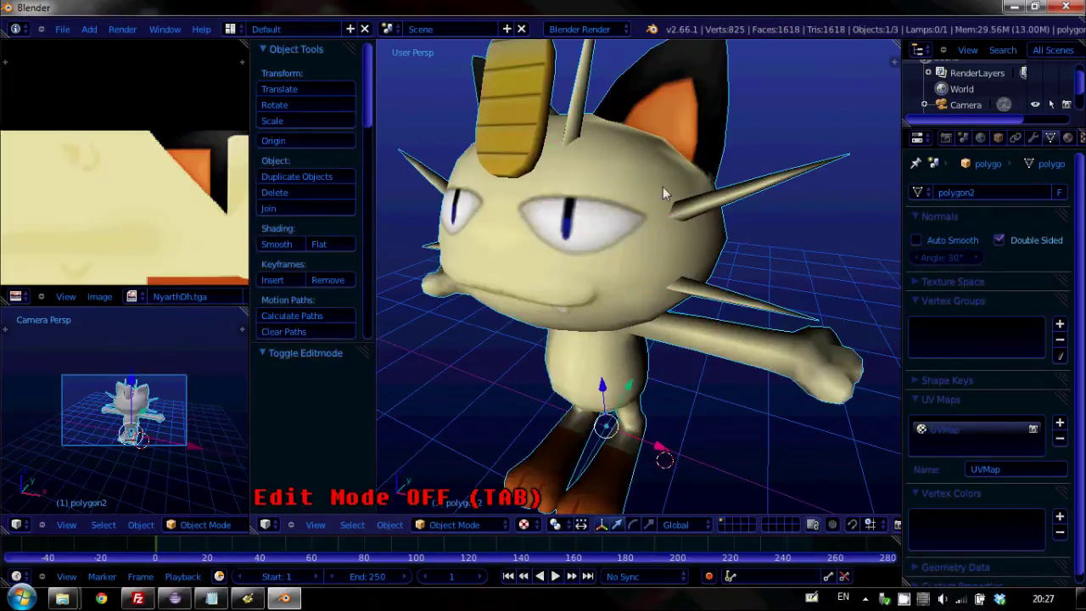
click(122, 29)
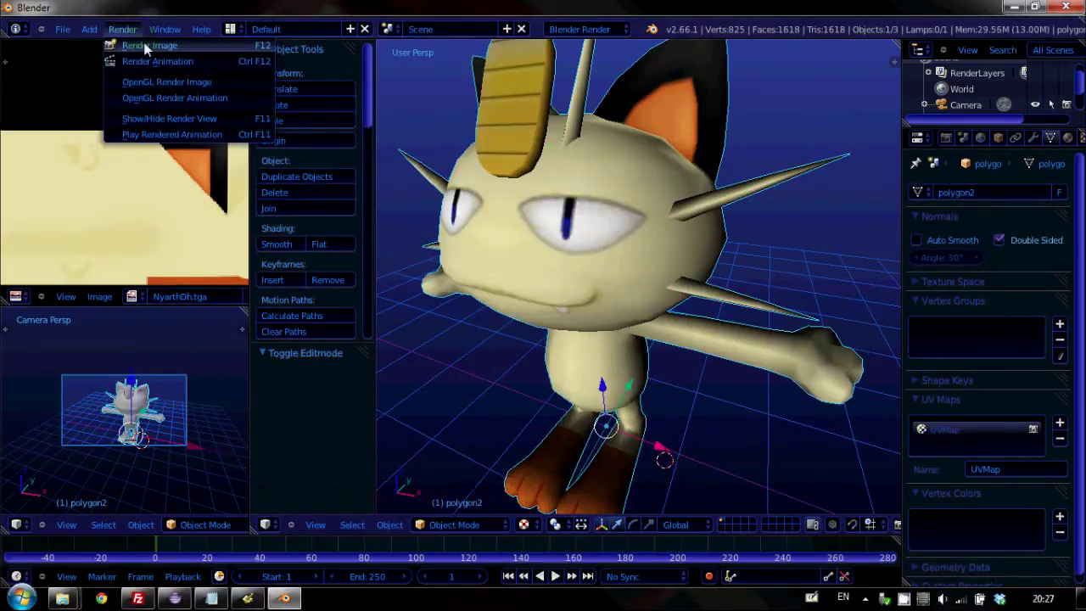
click(140, 43)
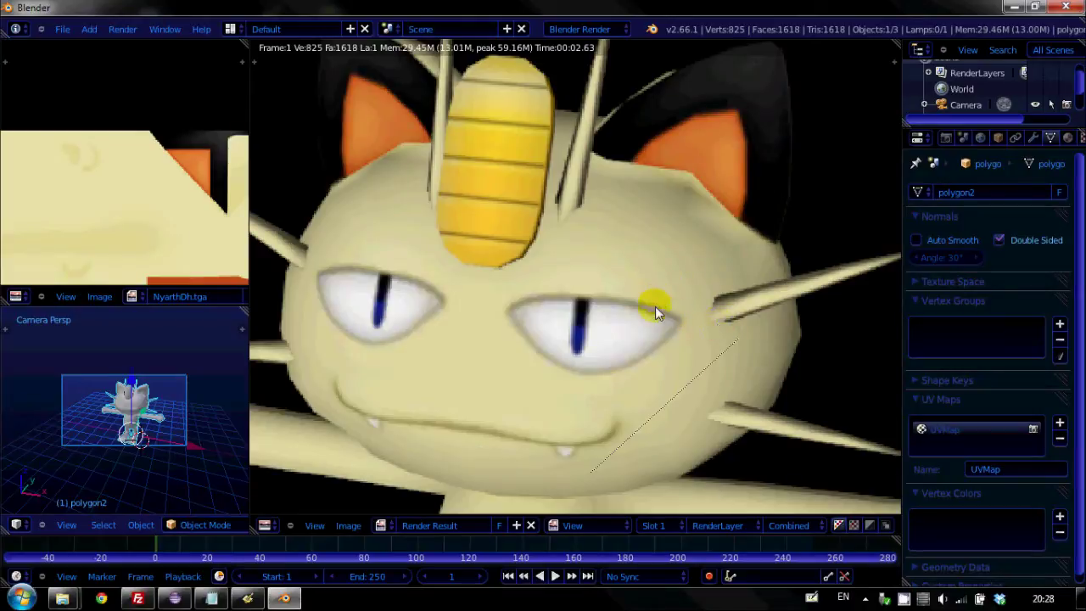
key(Escape)
middle_drag(649, 308, 656, 309)
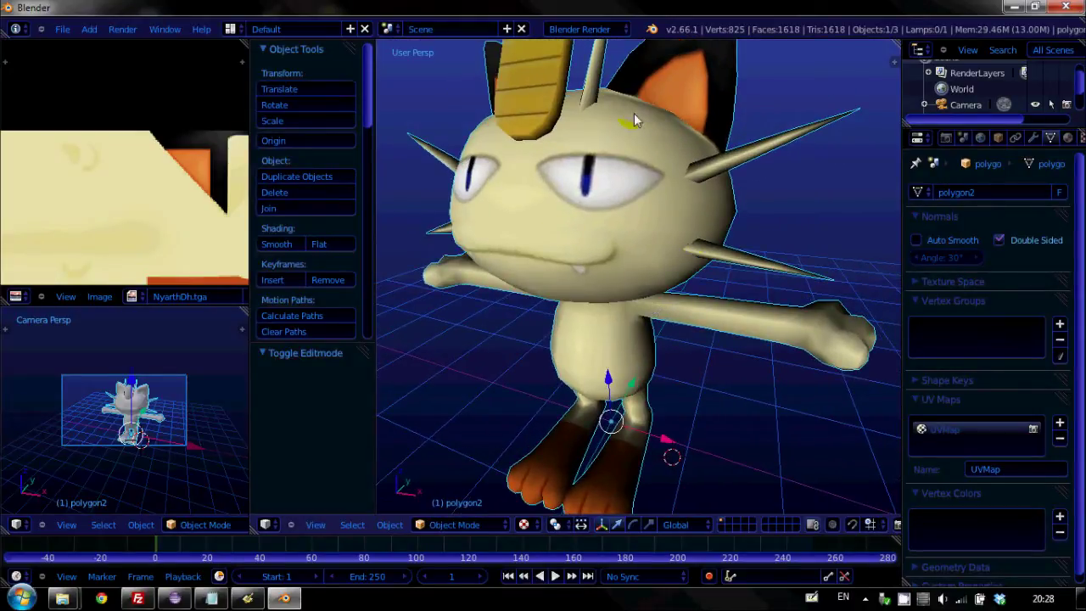
Enter Edit Mode with the whole mesh selected and examine its UV layout over the texture image
key(Tab)
scroll(634, 255, down, 5)
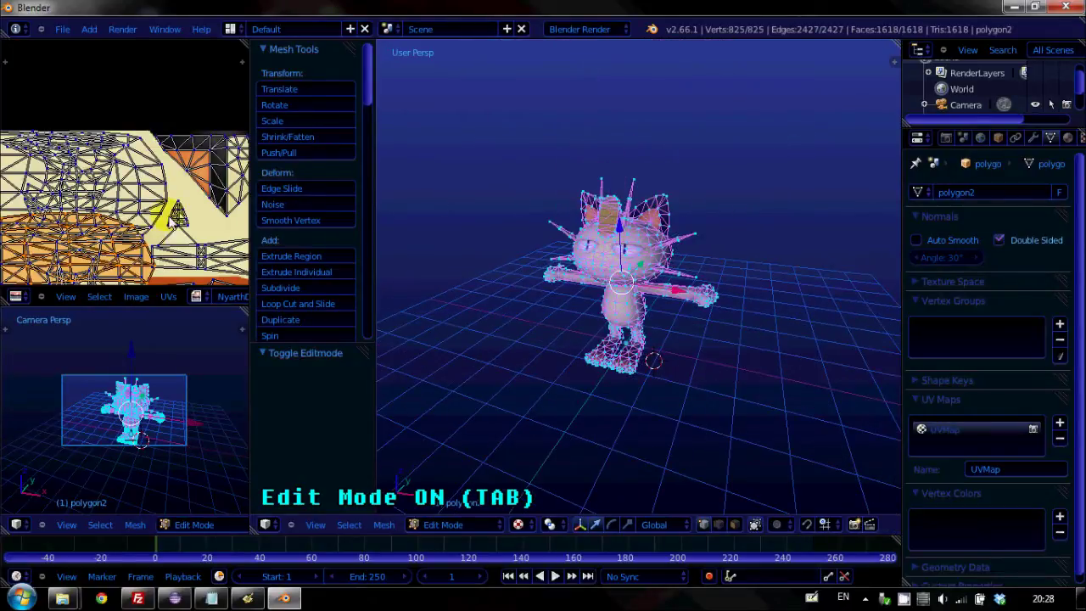
scroll(170, 222, down, 2)
middle_drag(165, 212, 172, 146)
scroll(174, 148, down, 1)
scroll(168, 181, up, 2)
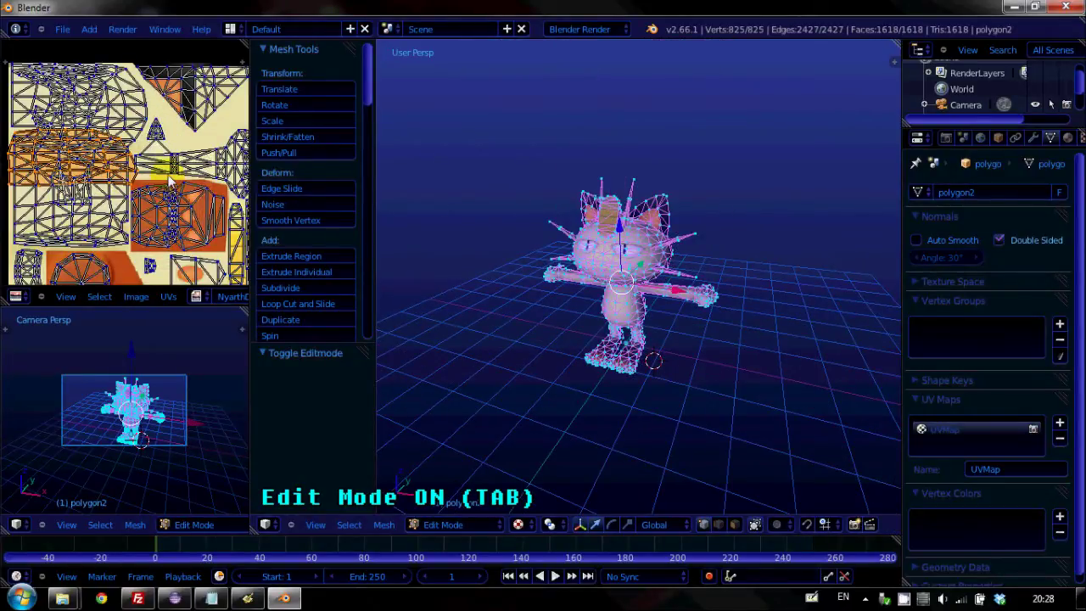
scroll(169, 177, up, 5)
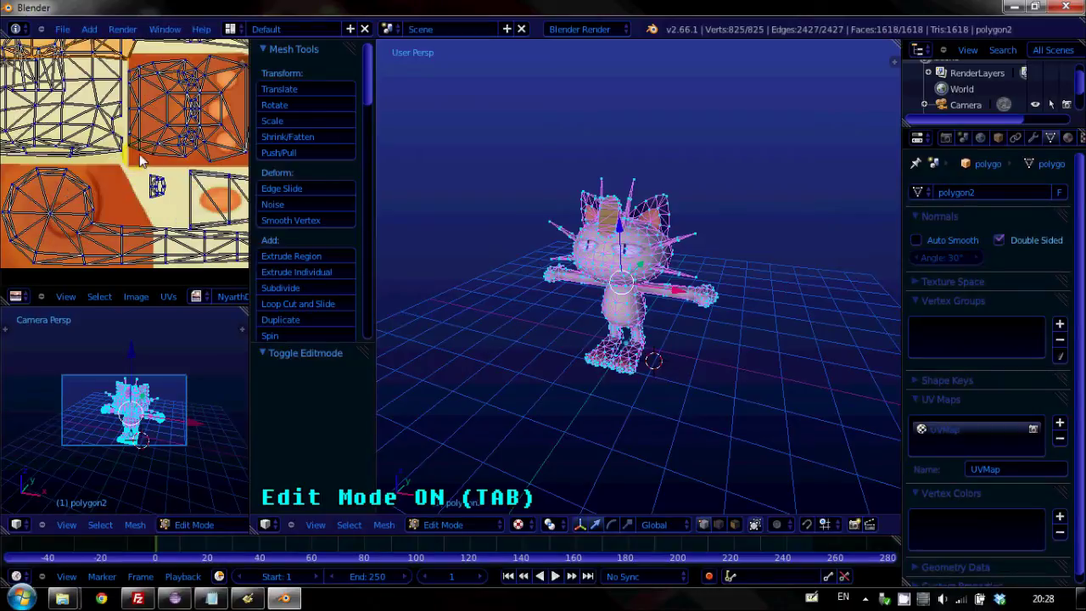
Check the face outside Edit Mode and return to Edit Mode with all vertices deselected
right_click(577, 244)
scroll(560, 221, up, 6)
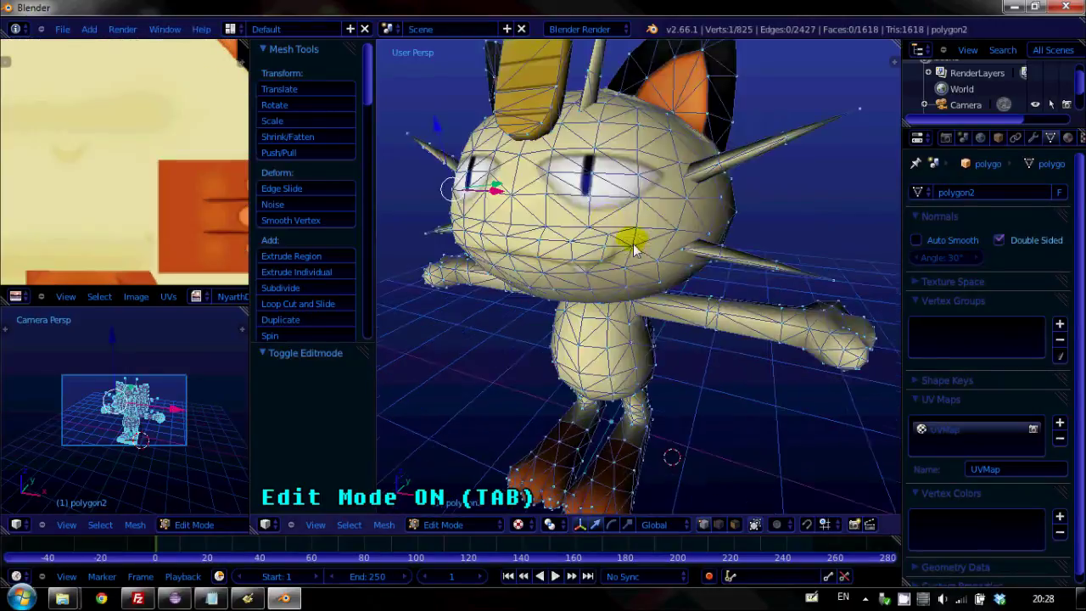
key(Tab)
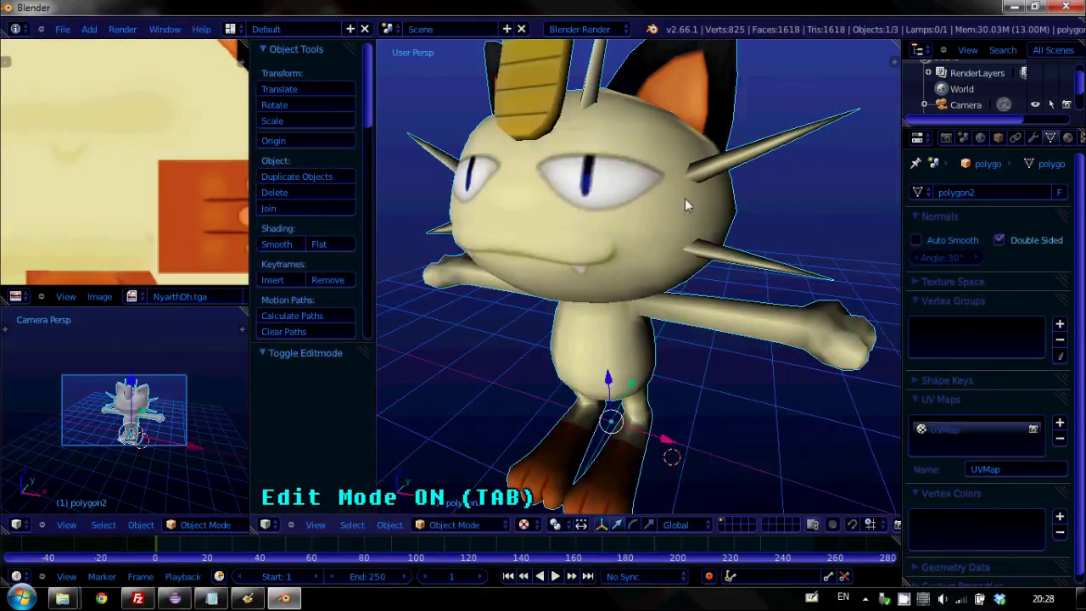
key(Tab)
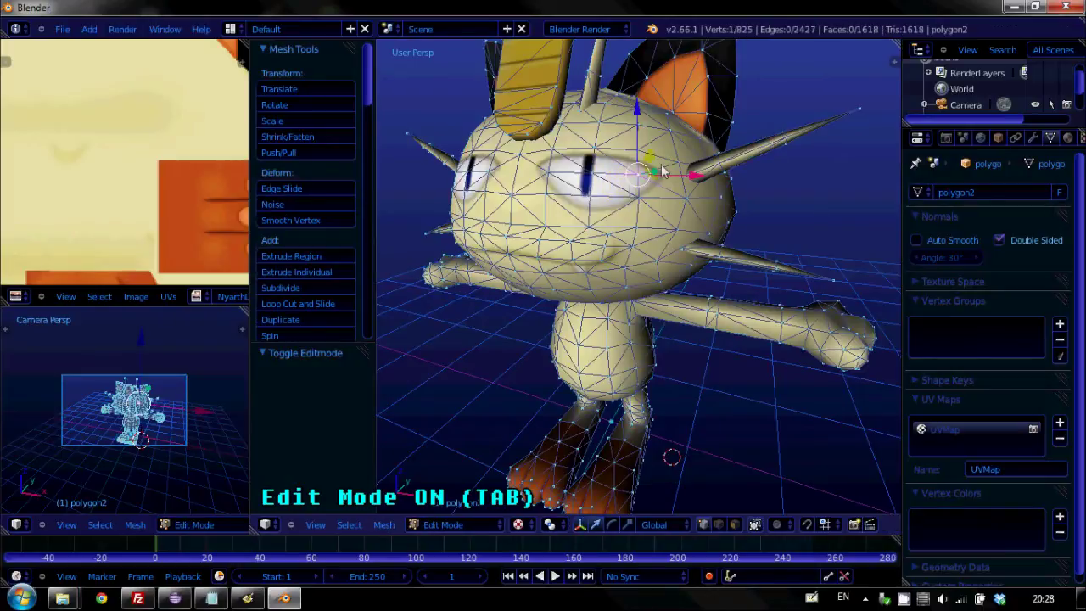
middle_drag(654, 183, 685, 175)
key(a)
key(a)
key(a)
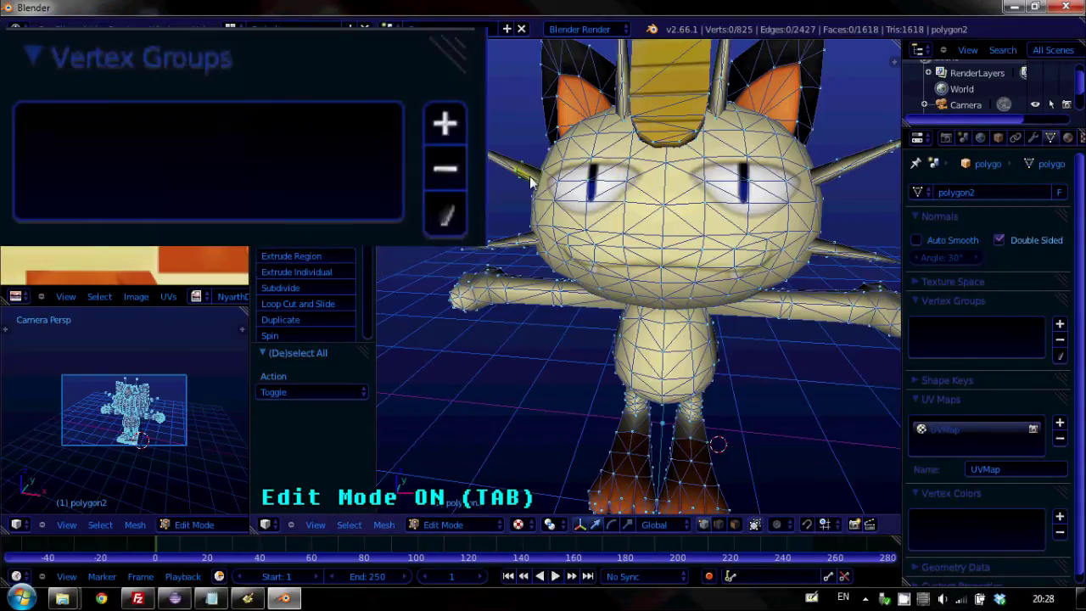
Select three connected vertices around the inner upper part of the cat's right eye
right_click(599, 174)
right_click(624, 167)
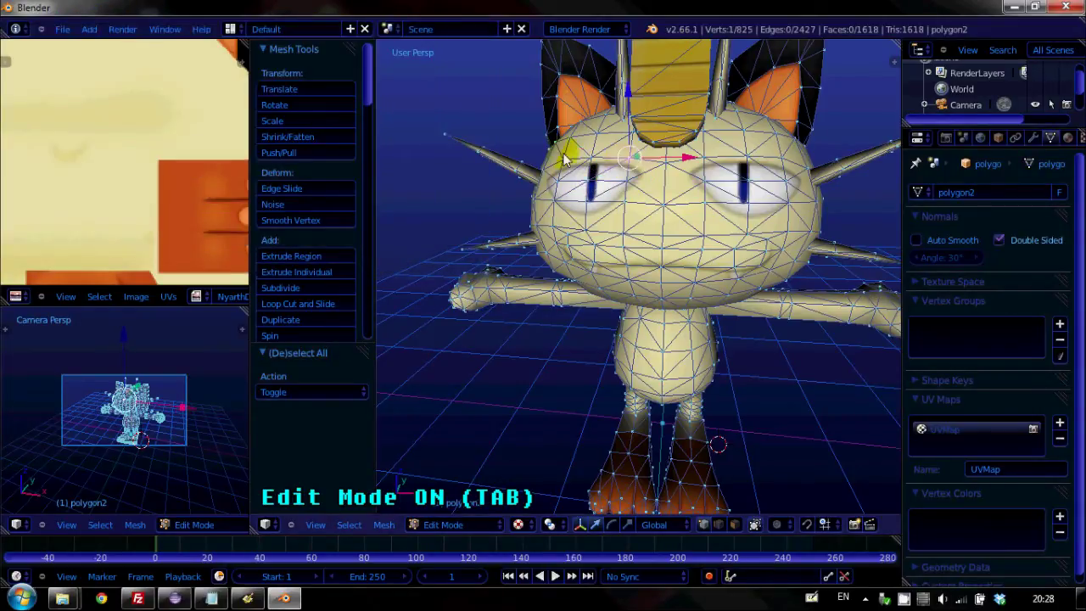
shift+right_click(582, 138)
shift+right_click(637, 187)
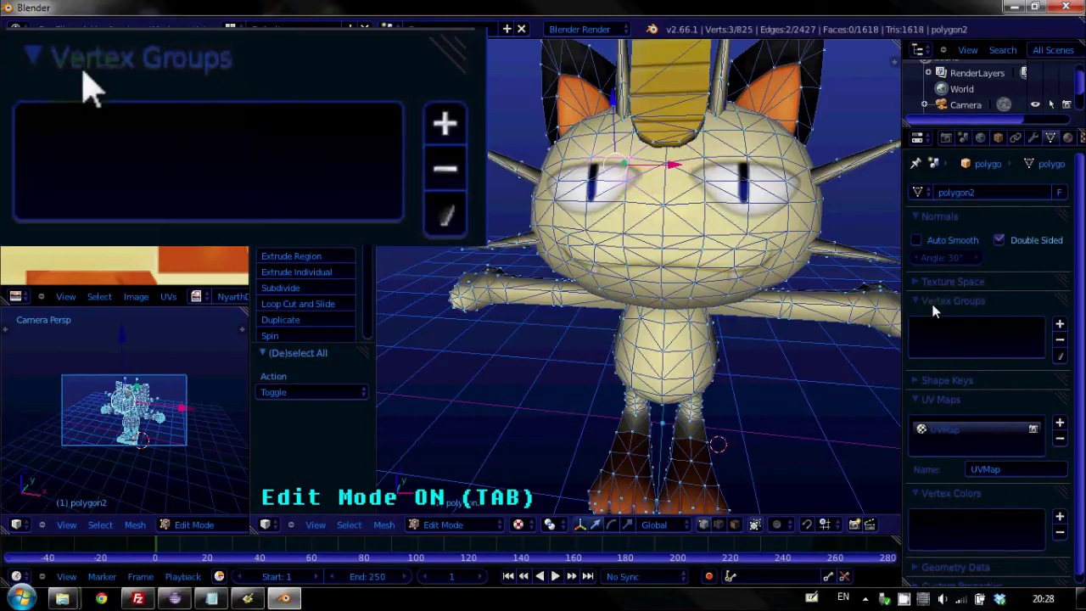
Add a vertex group to the mesh and name it Eyes
click(1060, 325)
click(998, 419)
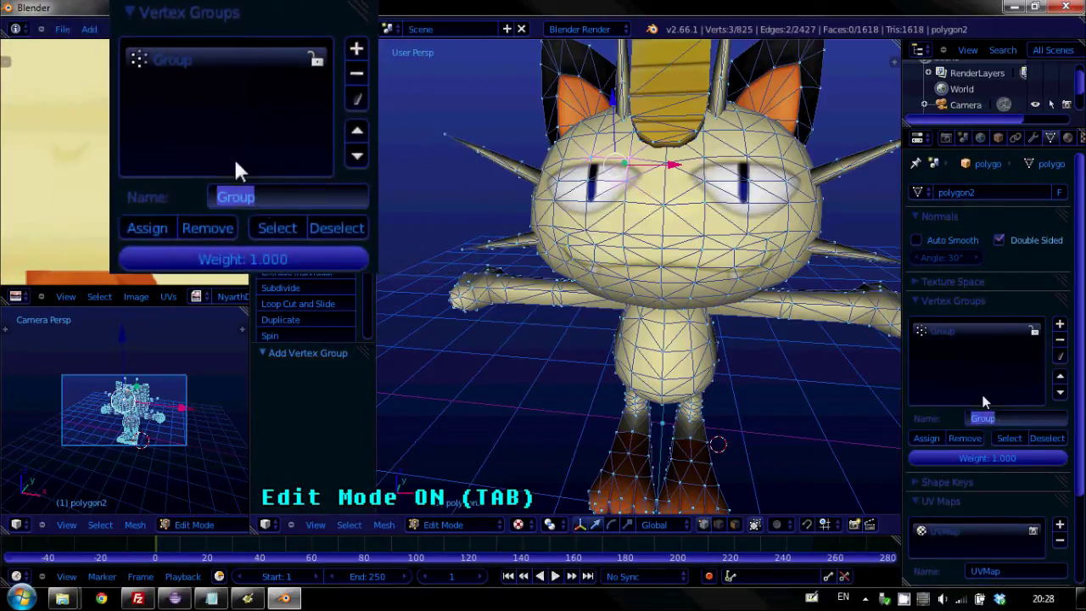
text(Eyes)
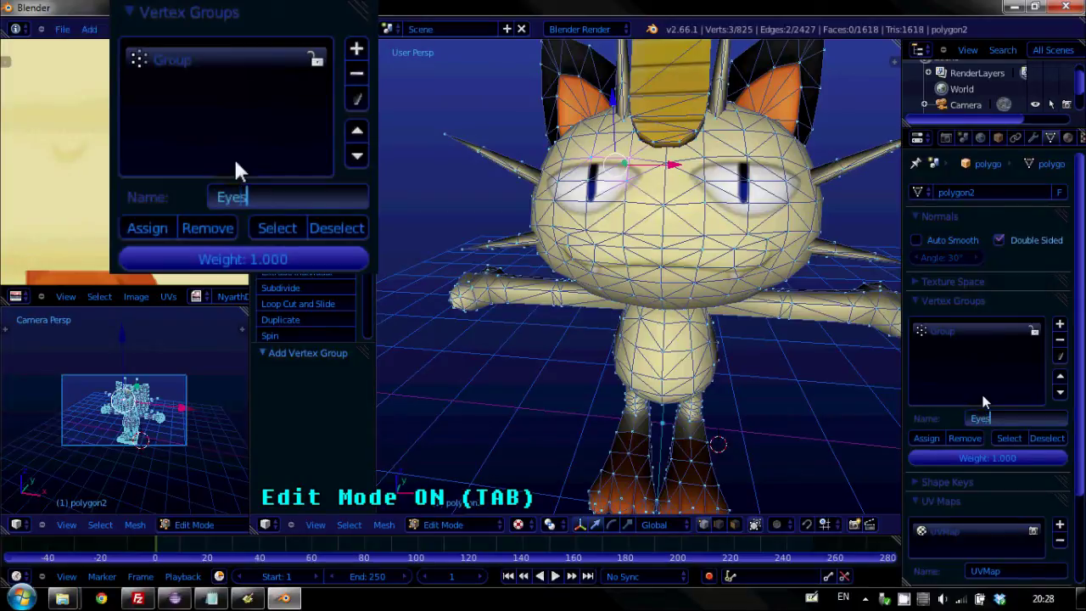
key(Return)
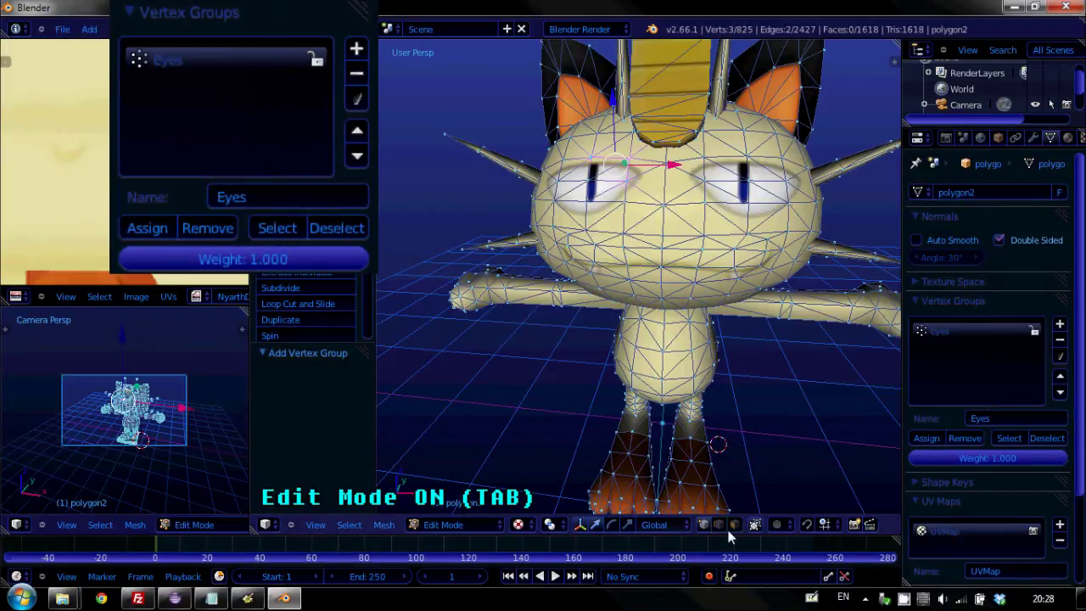
Try selecting single vertices beside the cat's right eye, and a single edge there in edge select mode
click(613, 133)
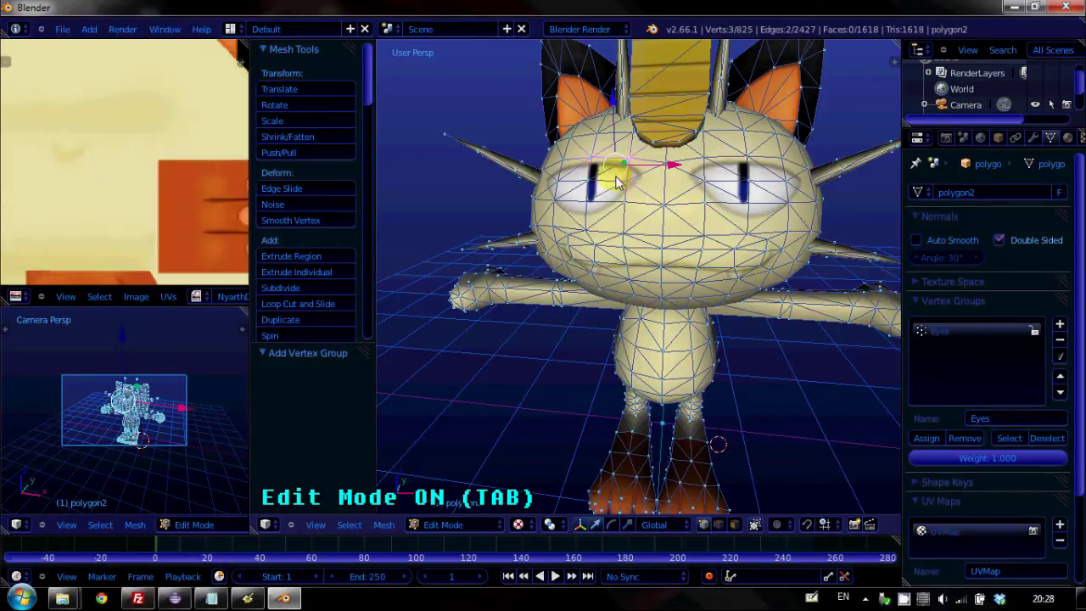
middle_drag(526, 152, 609, 153)
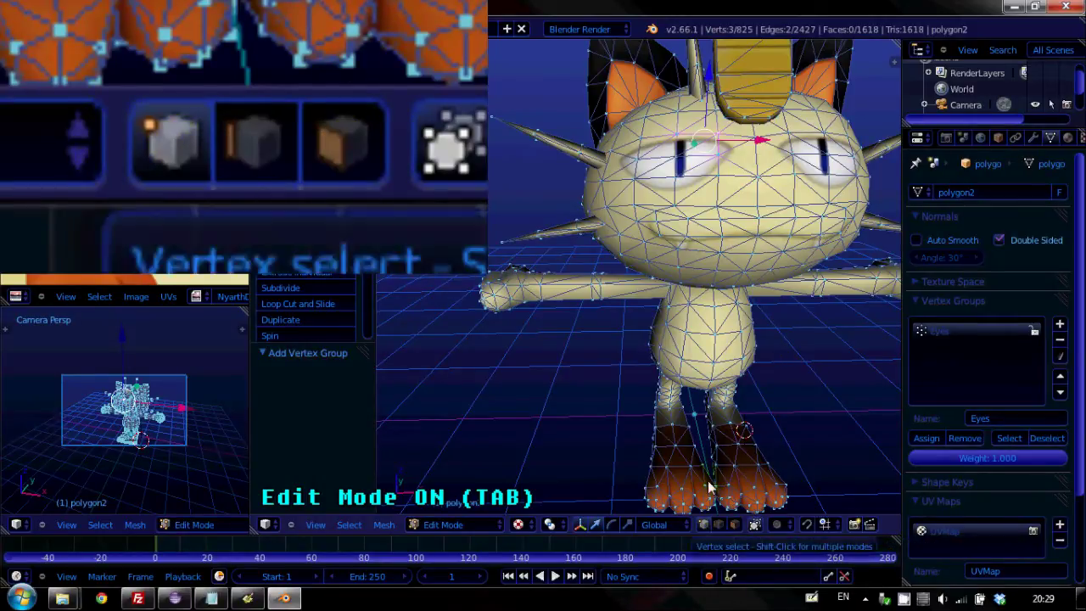
right_click(717, 175)
right_click(758, 176)
right_click(719, 155)
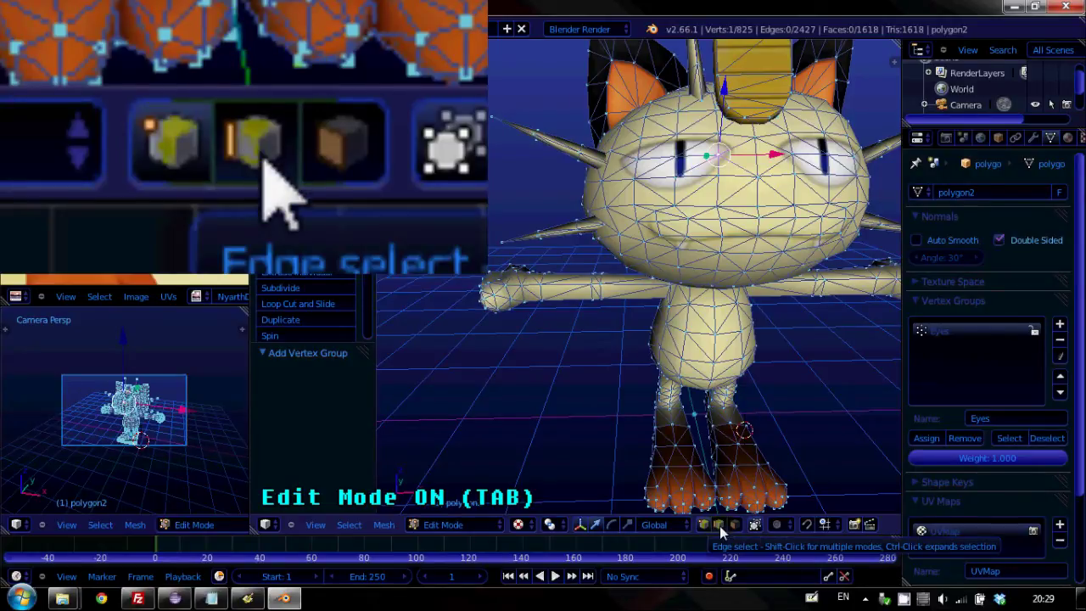
click(718, 525)
right_click(746, 203)
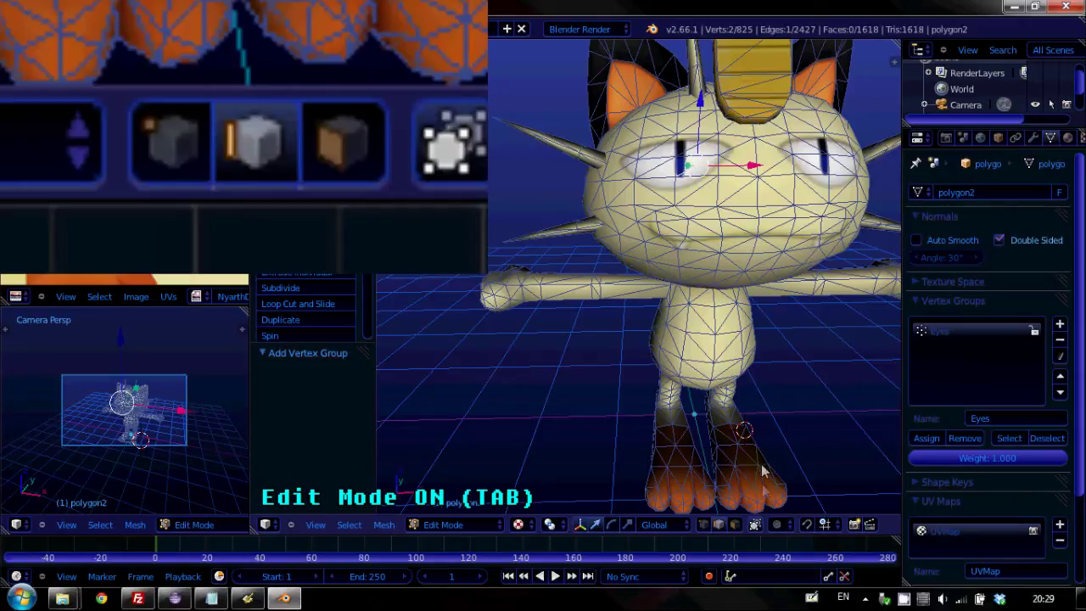
Switch to face select mode and select single faces around the eyes, finishing on the cat's left eye
click(734, 525)
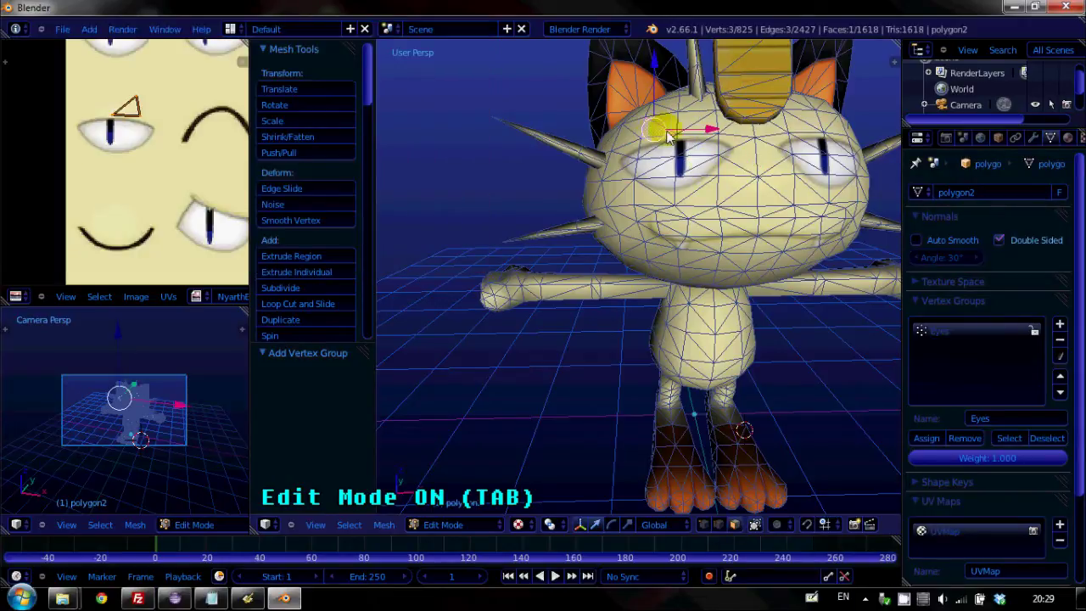
right_click(761, 153)
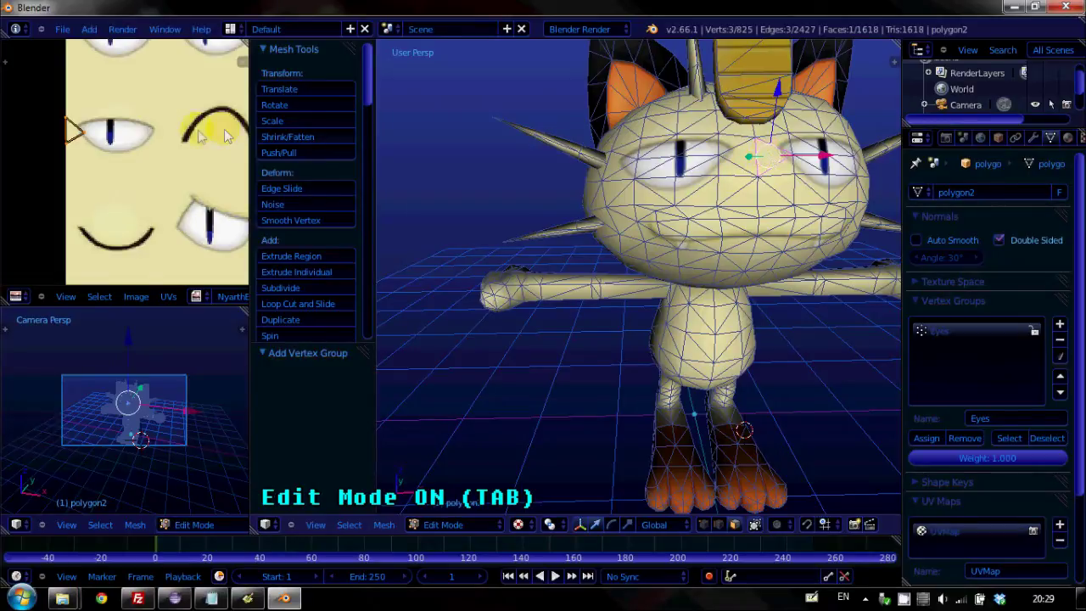
right_click(693, 183)
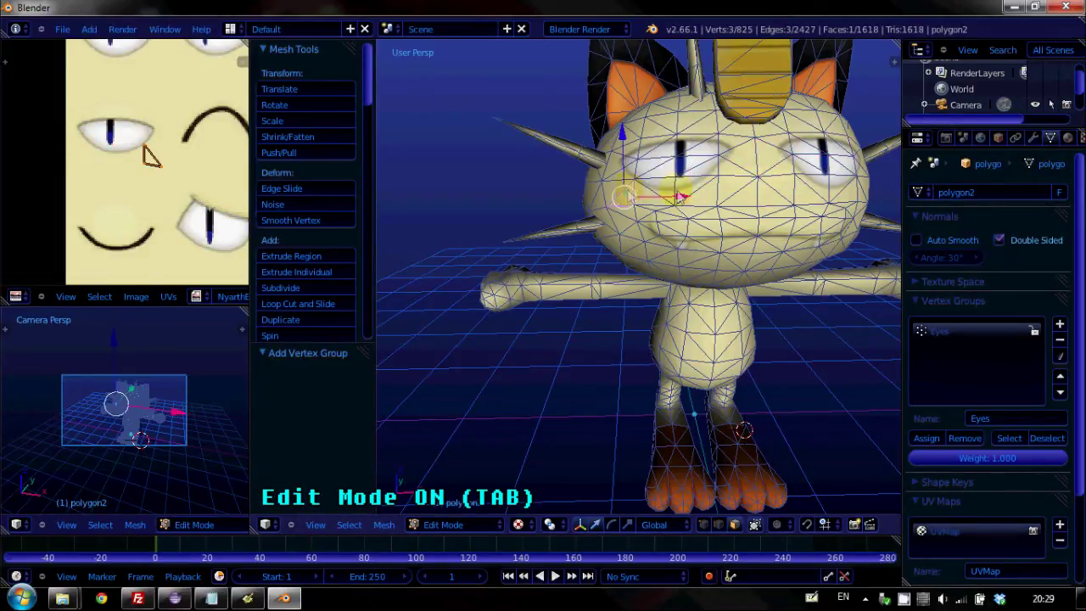
right_click(788, 161)
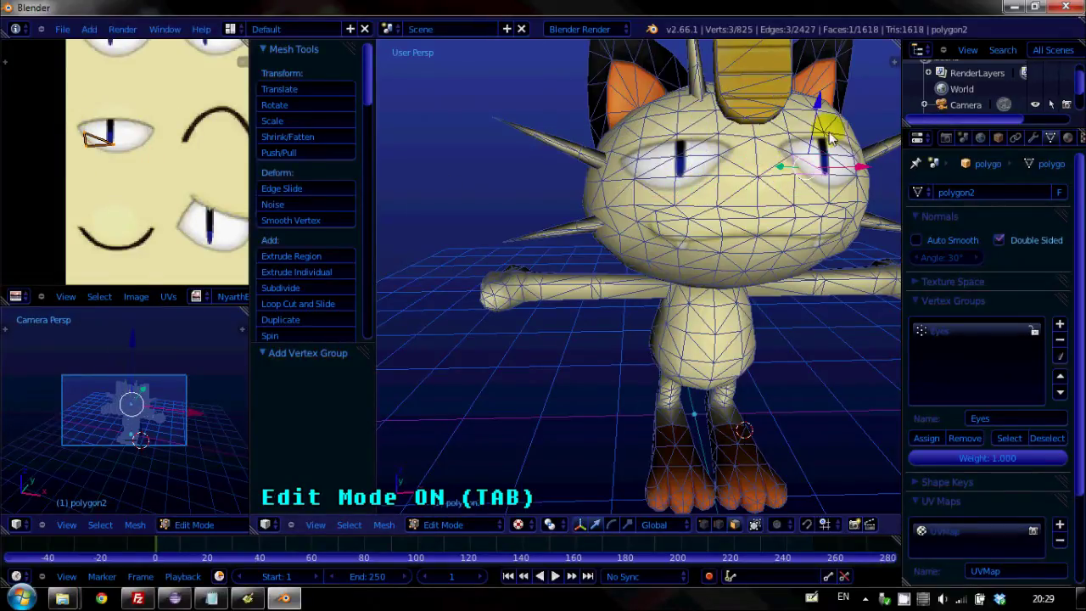
right_click(676, 146)
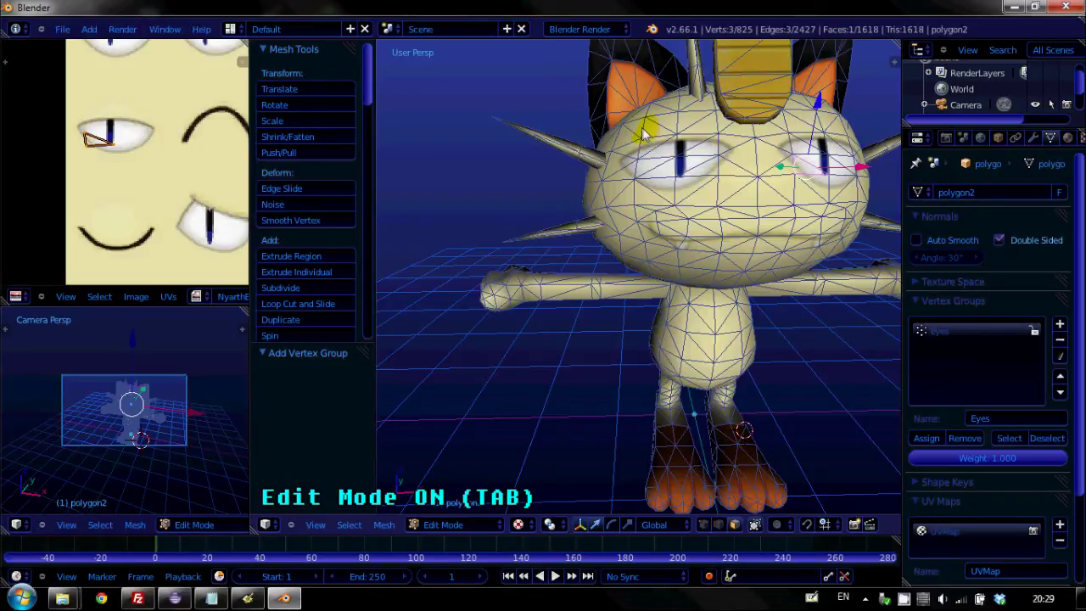
Add the faces along the outer side and below the outer corner of the cat's right eye to the selection
shift+right_click(641, 127)
shift+right_click(632, 141)
shift+right_click(625, 154)
shift+right_click(616, 168)
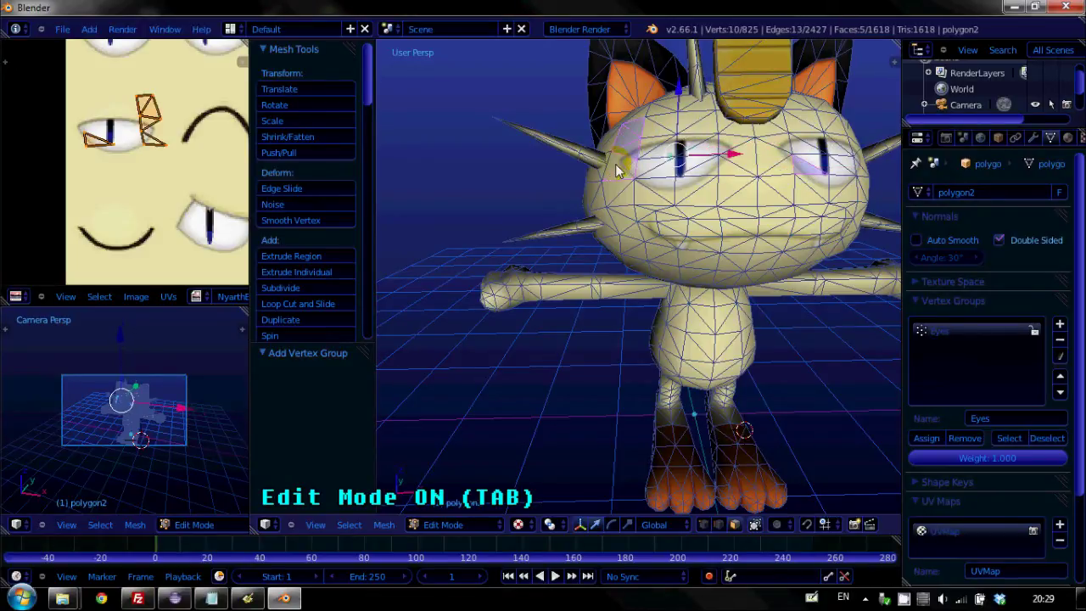
shift+right_click(621, 189)
shift+right_click(636, 193)
shift+right_click(645, 190)
shift+right_click(653, 182)
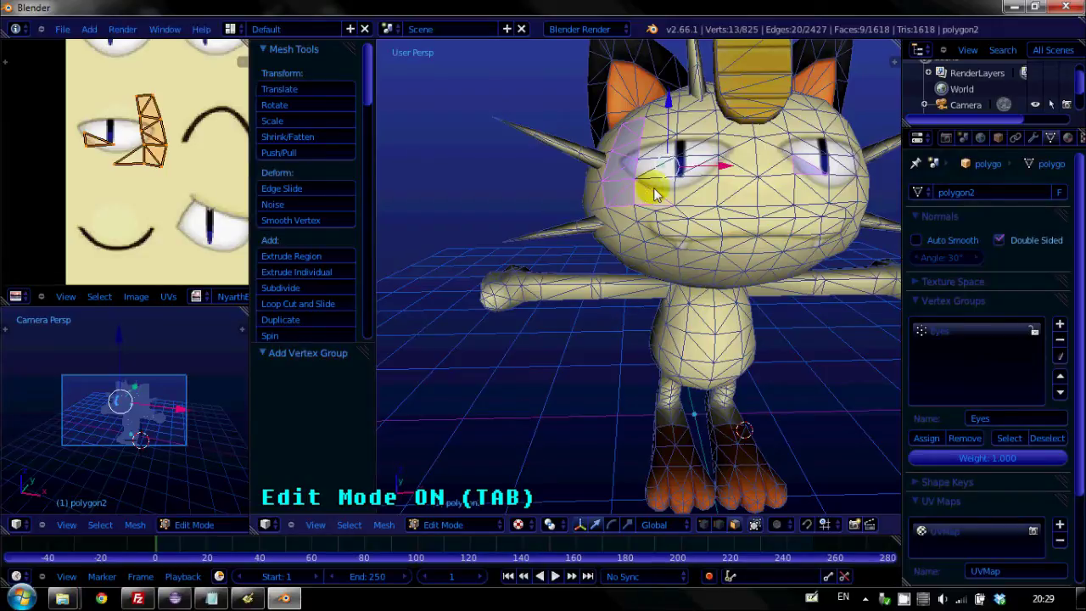
Extend the face selection over the outer half of the cat's right eye and the brow above it
shift+right_click(653, 168)
shift+right_click(650, 153)
shift+right_click(650, 146)
shift+right_click(655, 138)
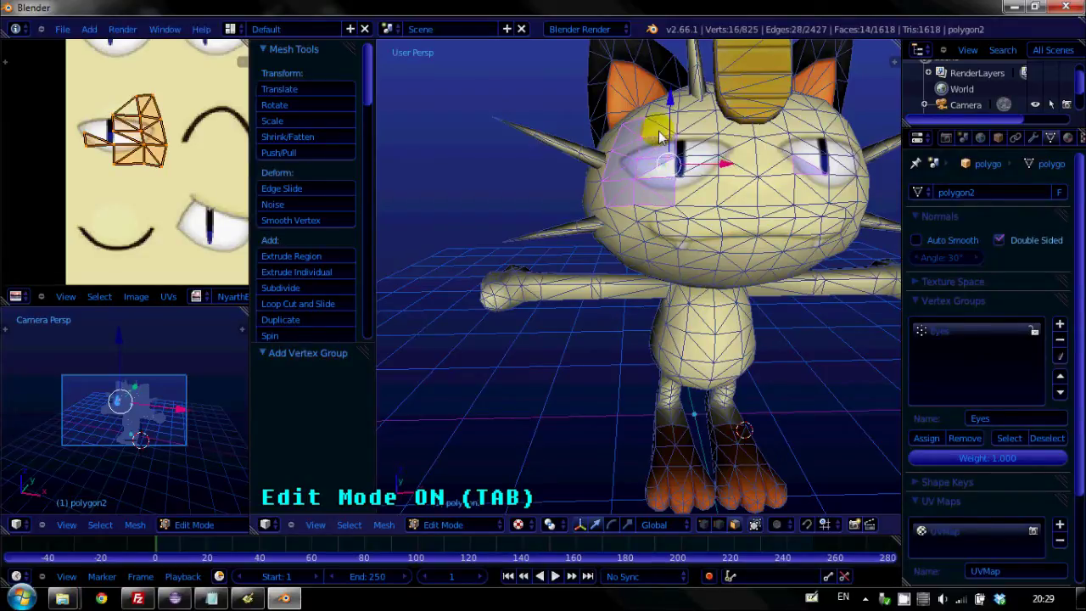
shift+right_click(670, 127)
shift+right_click(684, 117)
shift+right_click(691, 127)
shift+right_click(696, 138)
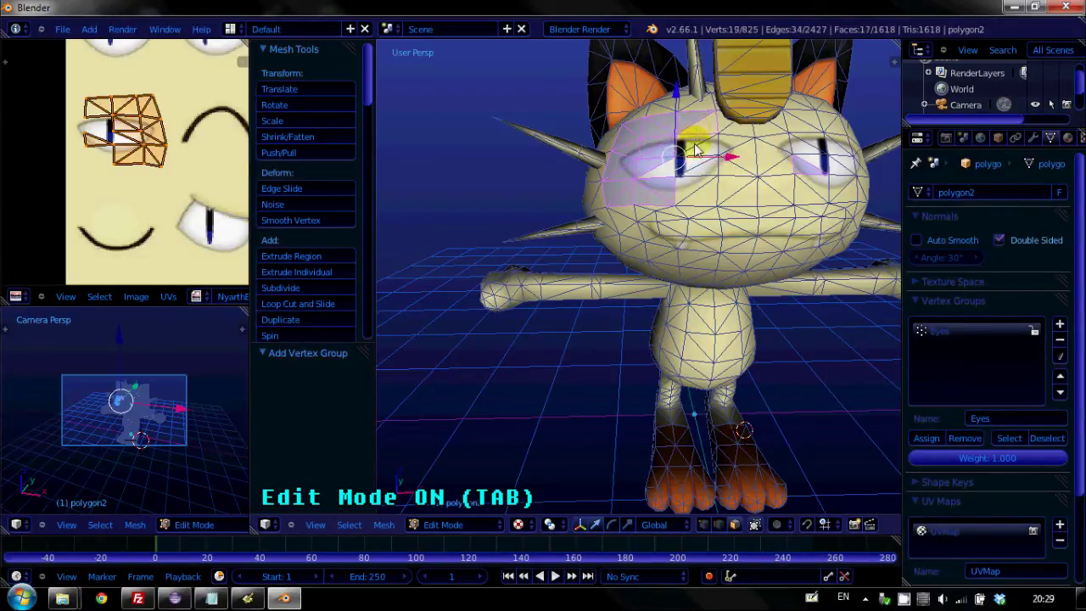
Add the faces covering the inner half of the cat's right eye, those below it, and those toward the nose bridge
shift+right_click(700, 156)
shift+right_click(703, 166)
shift+right_click(658, 174)
shift+right_click(701, 174)
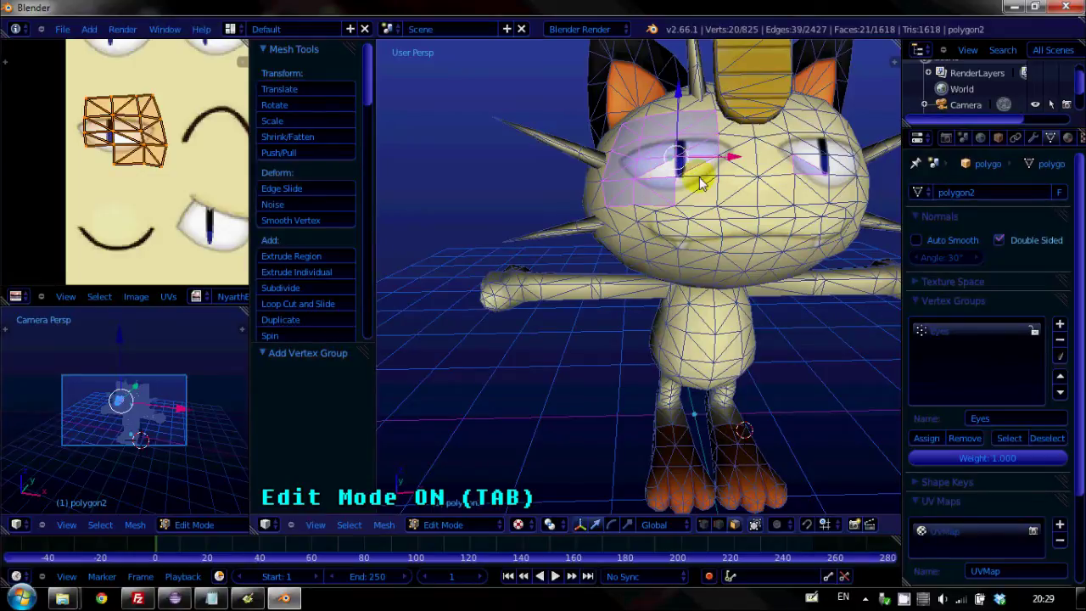
shift+right_click(689, 190)
shift+right_click(692, 192)
shift+right_click(718, 186)
shift+right_click(731, 182)
shift+right_click(728, 153)
shift+right_click(727, 135)
shift+right_click(745, 141)
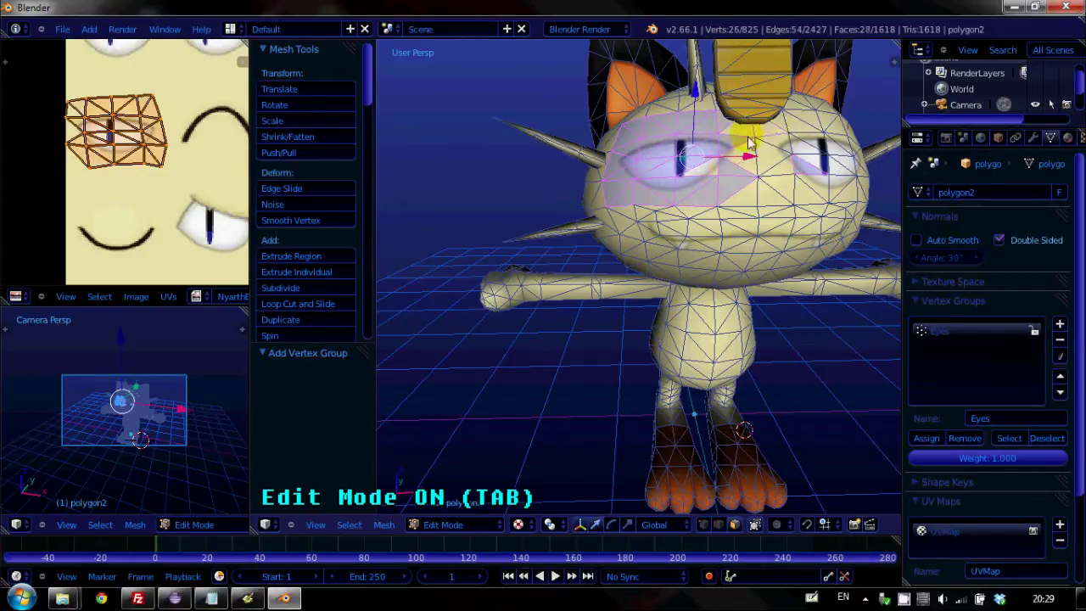
Extend the face selection across the brow between the eyes and over the upper part of the cat's left eye
shift+right_click(751, 134)
shift+right_click(765, 129)
shift+right_click(802, 128)
shift+right_click(811, 125)
shift+right_click(820, 126)
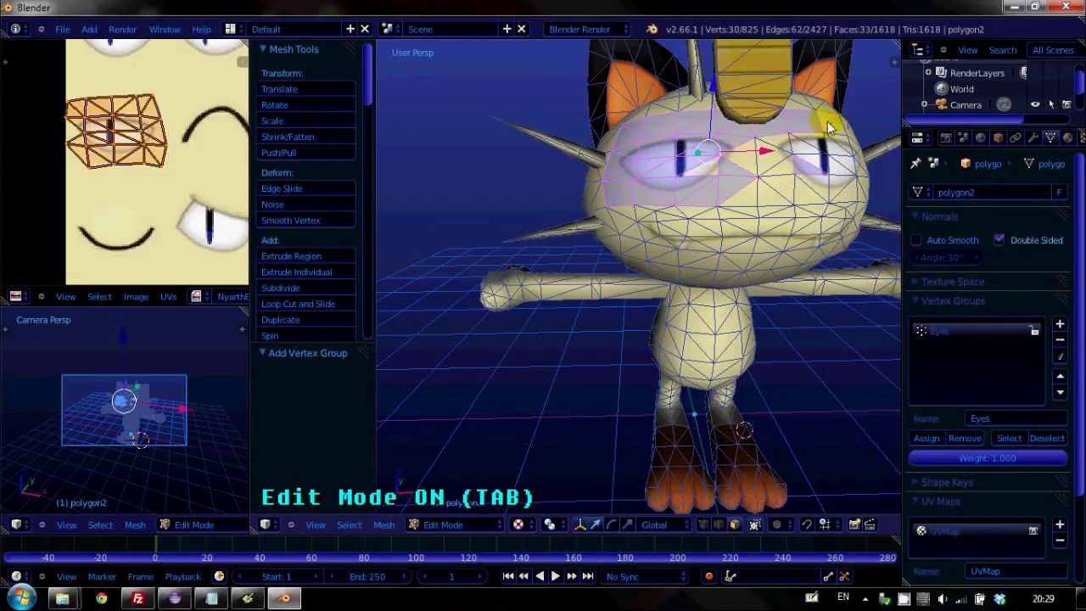
shift+right_click(833, 132)
shift+right_click(838, 144)
shift+right_click(821, 156)
shift+right_click(800, 149)
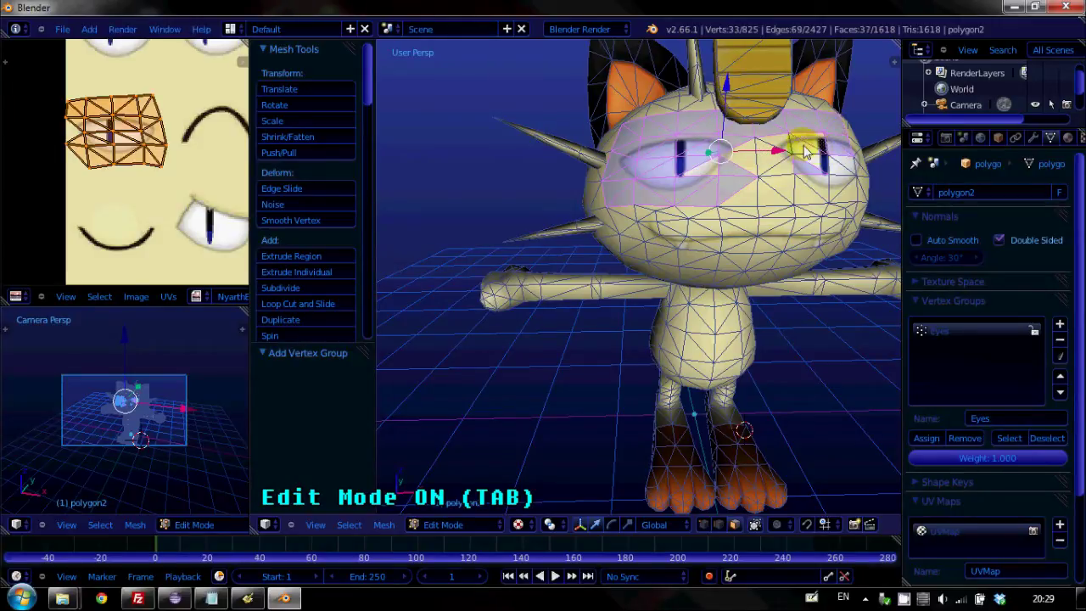
Extend the face selection across the upper nose bridge and over the cat's left eye
shift+right_click(778, 148)
shift+right_click(770, 148)
shift+right_click(750, 153)
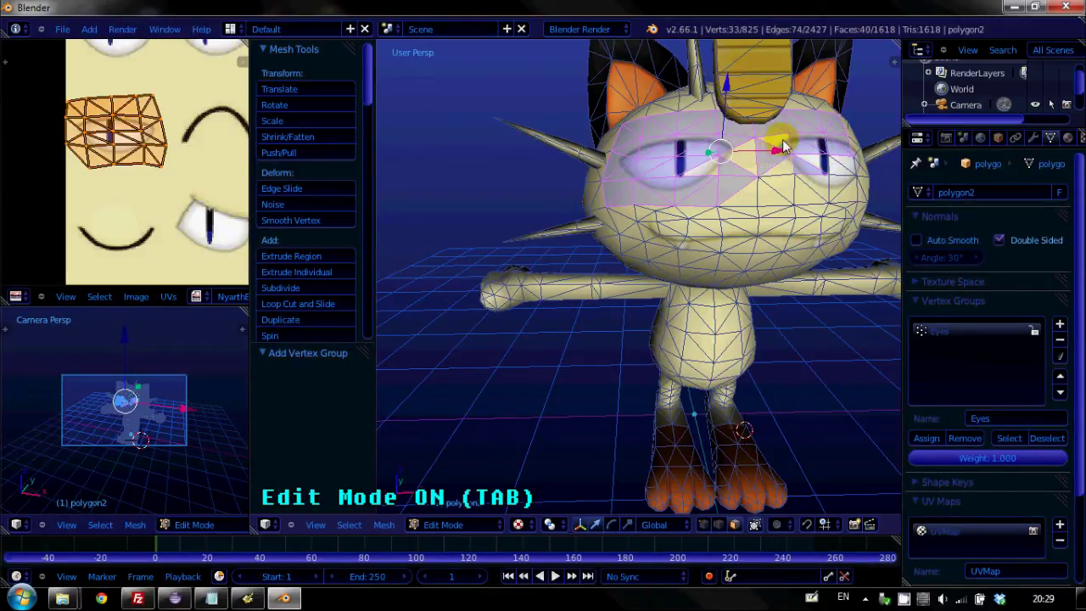
shift+right_click(779, 141)
shift+right_click(797, 167)
shift+right_click(825, 159)
shift+right_click(842, 165)
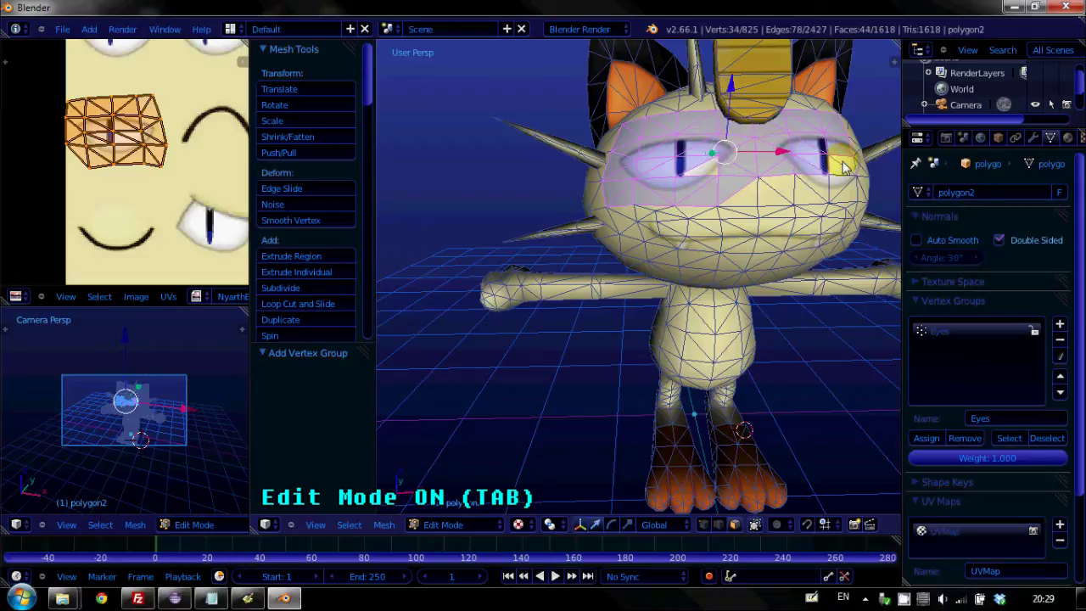
Add the faces below the cat's left eye and the remaining ones between the two eyes to the selection
shift+right_click(838, 180)
shift+right_click(843, 192)
shift+right_click(812, 189)
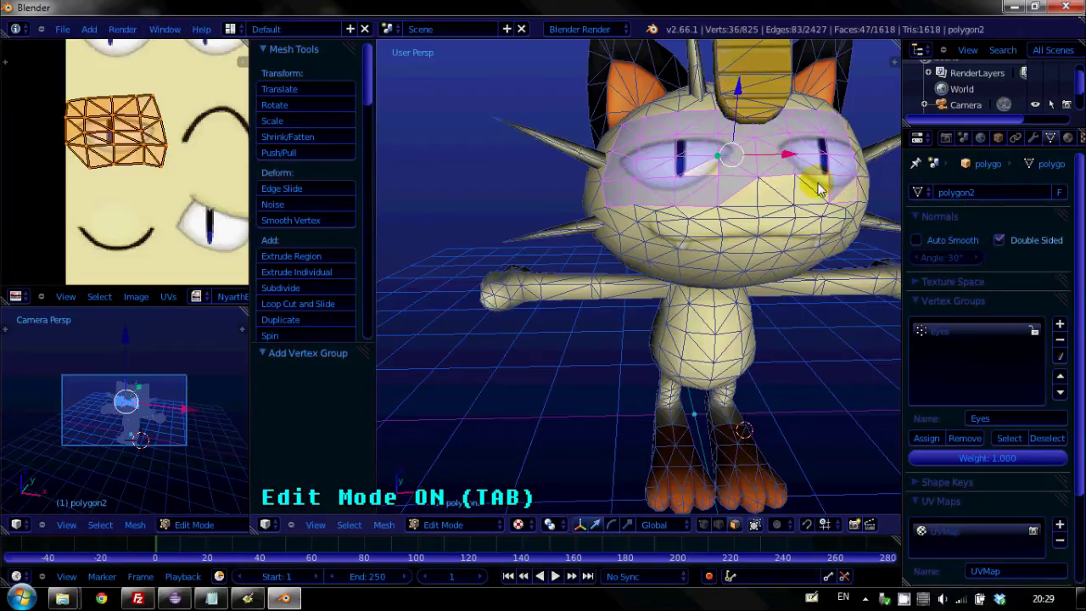
shift+right_click(776, 181)
shift+right_click(751, 191)
shift+right_click(732, 194)
shift+right_click(706, 178)
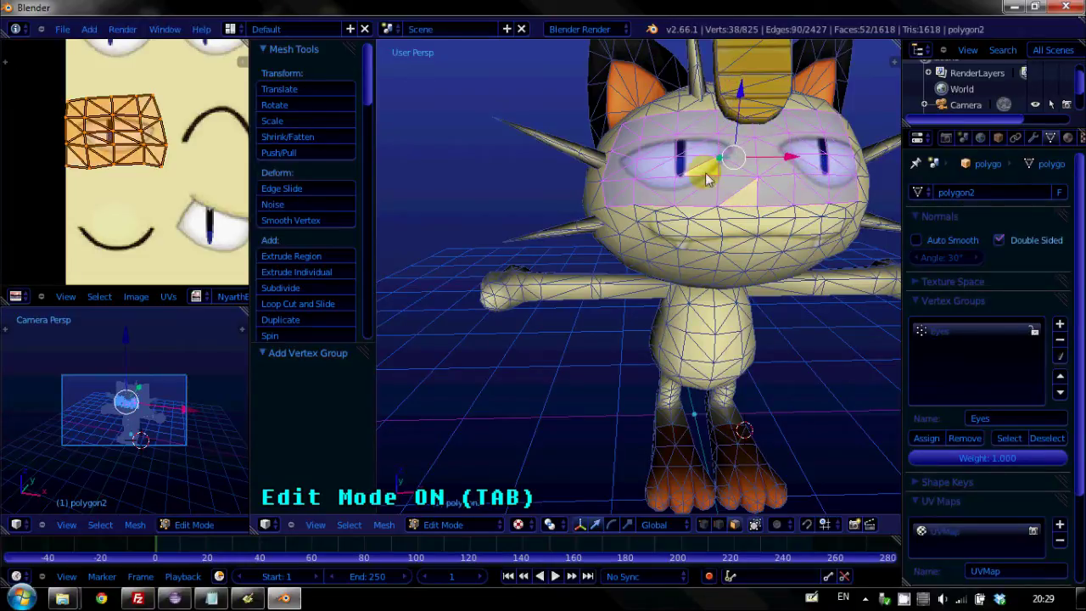
shift+right_click(709, 177)
Add the faces around the outer corner and along the outer side of the cat's left eye to the selection
scroll(145, 128, up, 1)
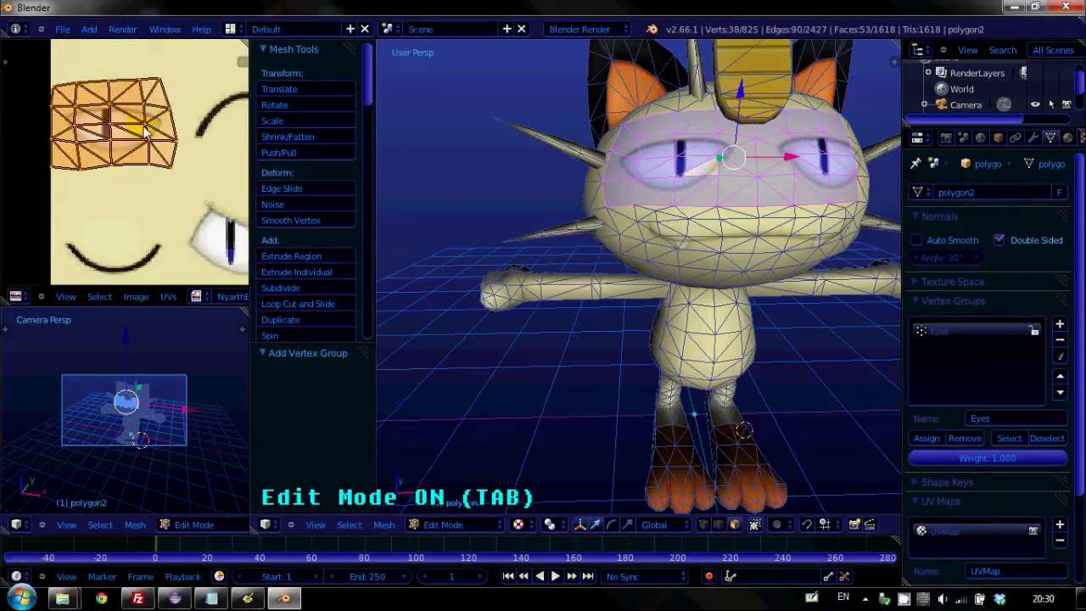
middle_drag(158, 128, 142, 144)
middle_drag(764, 166, 488, 244)
shift+right_click(557, 205)
shift+right_click(575, 218)
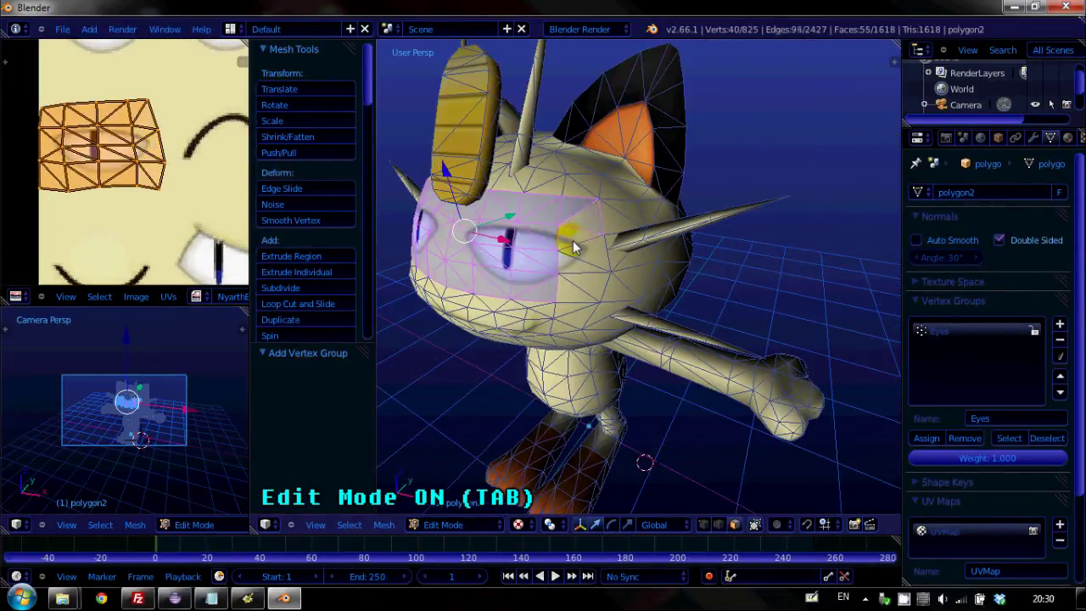
shift+right_click(576, 251)
shift+right_click(583, 263)
shift+right_click(576, 277)
middle_drag(577, 277, 565, 292)
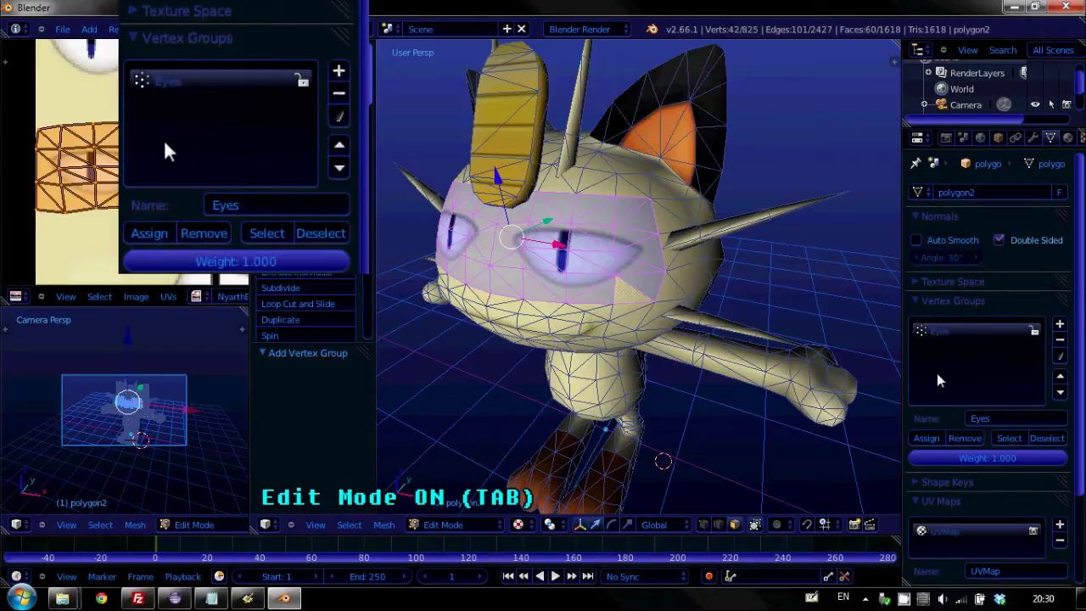
Check the Eyes vertex group by clearing the selection, selecting the group's faces, and clearing the selection again
middle_drag(488, 284, 519, 287)
key(a)
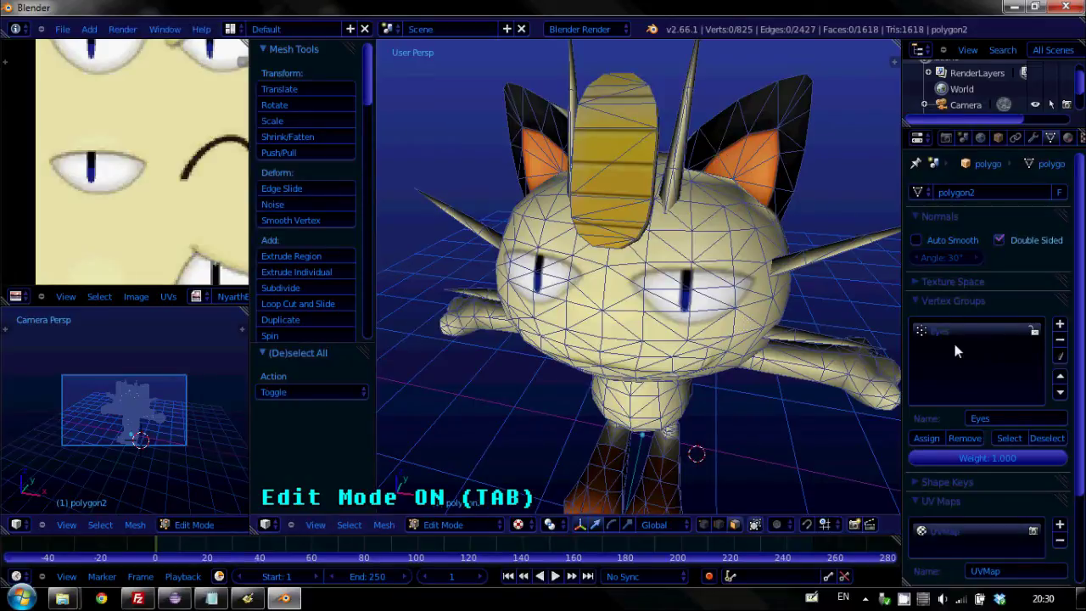
click(1009, 438)
scroll(679, 310, up, 4)
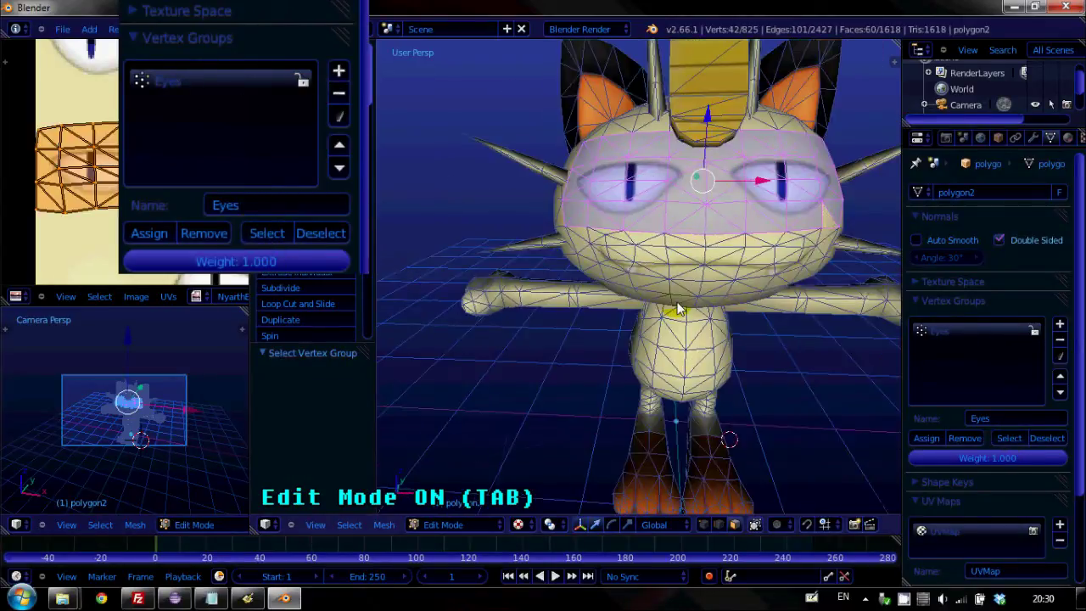
mouse_move(679, 309)
middle_down()
mouse_move(659, 305)
mouse_move(652, 317)
mouse_move(684, 313)
middle_up()
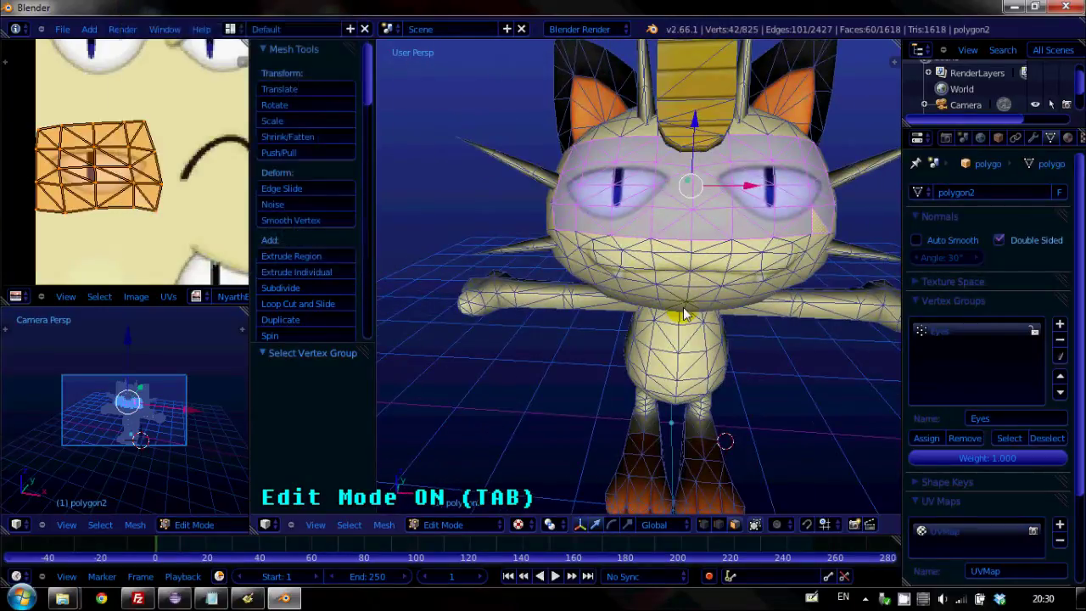
key(a)
Select a face near the cat's right mouth corner and locate it on the mouth texture in the UV view
middle_drag(625, 245, 606, 211)
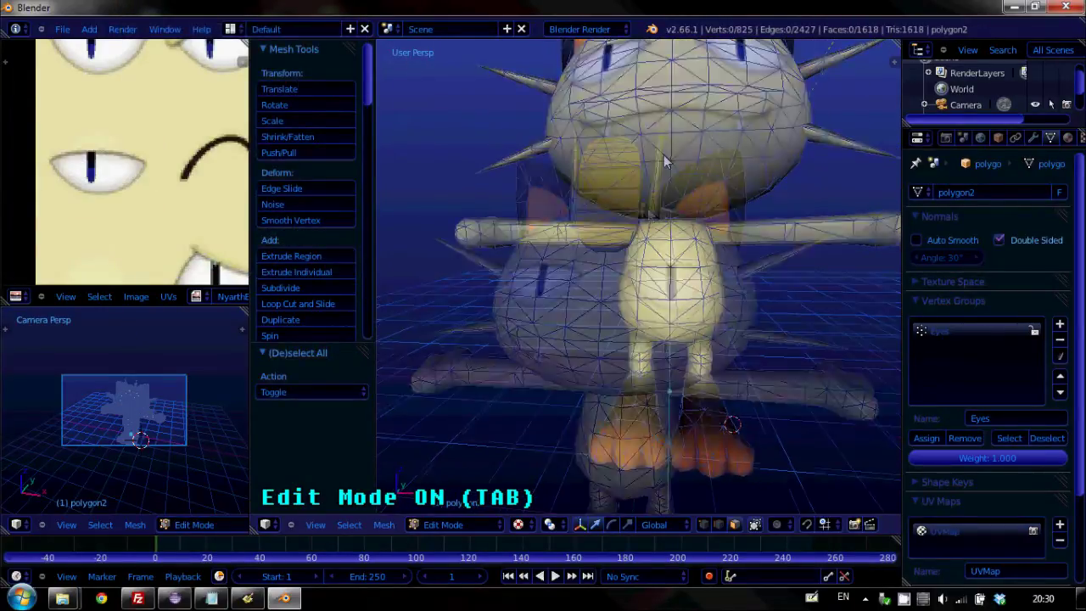
right_click(537, 321)
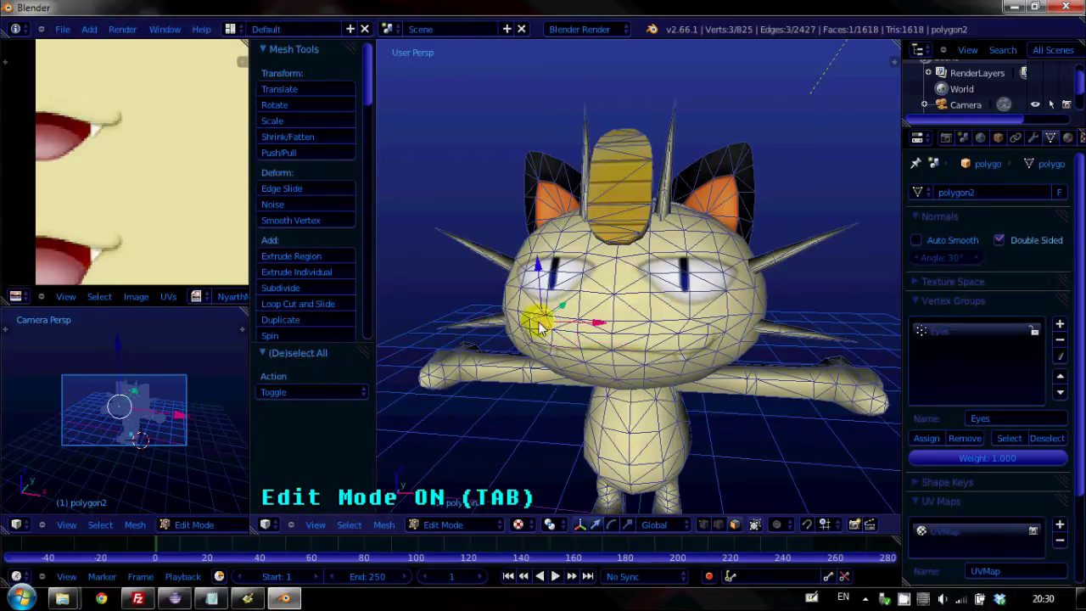
scroll(136, 163, down, 4)
middle_drag(135, 118, 147, 163)
scroll(147, 164, up, 3)
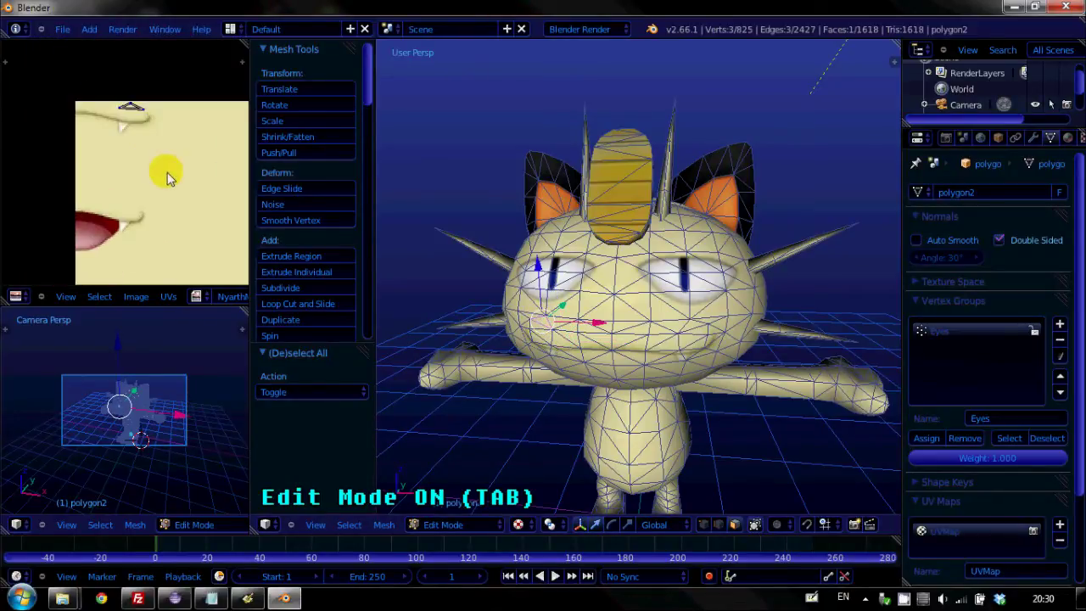
mouse_move(611, 337)
middle_down()
mouse_move(625, 322)
mouse_move(617, 318)
middle_up()
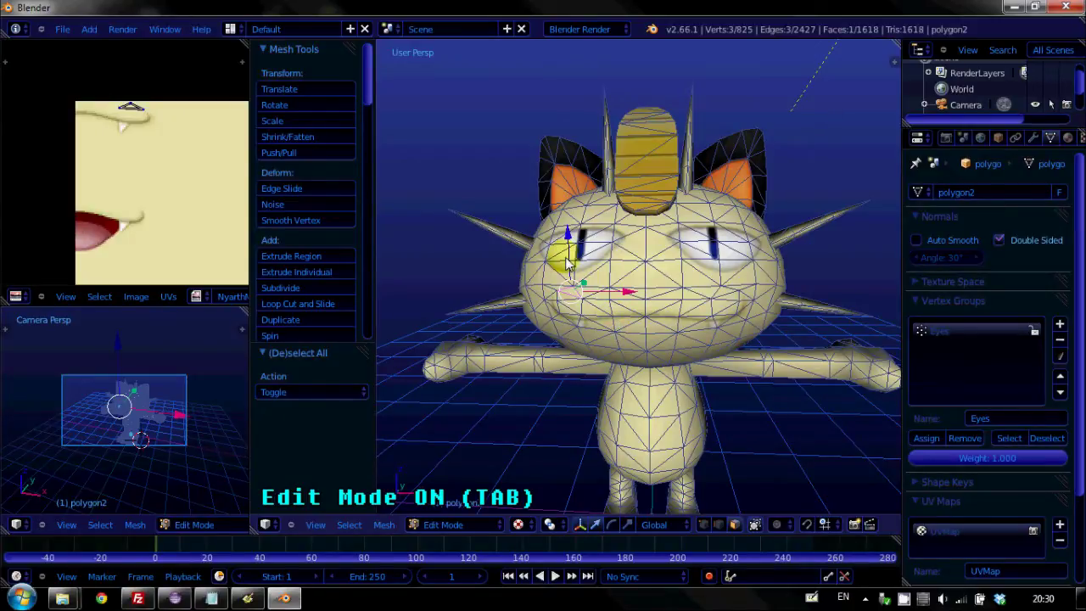
Box-select the faces across the mouth and deselect the two triangular faces rising toward the nose
key(b)
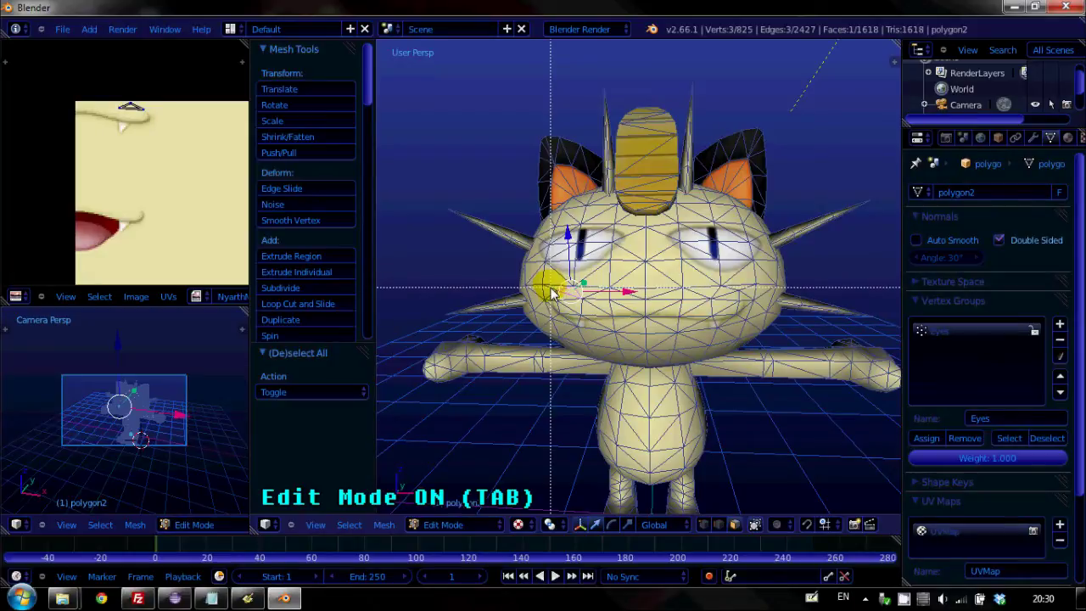
drag(551, 289, 736, 322)
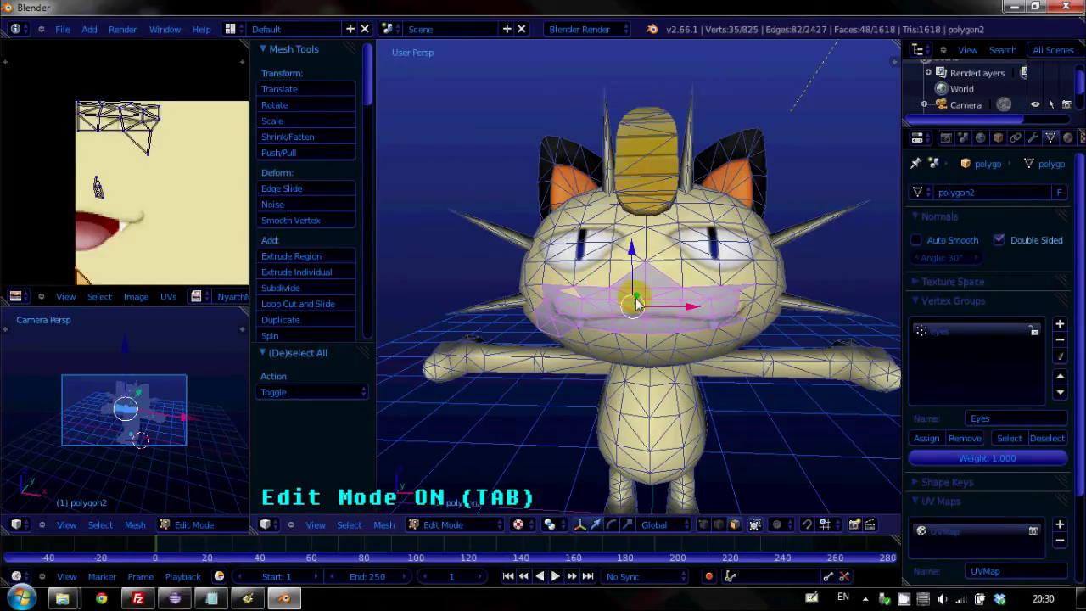
scroll(636, 306, up, 3)
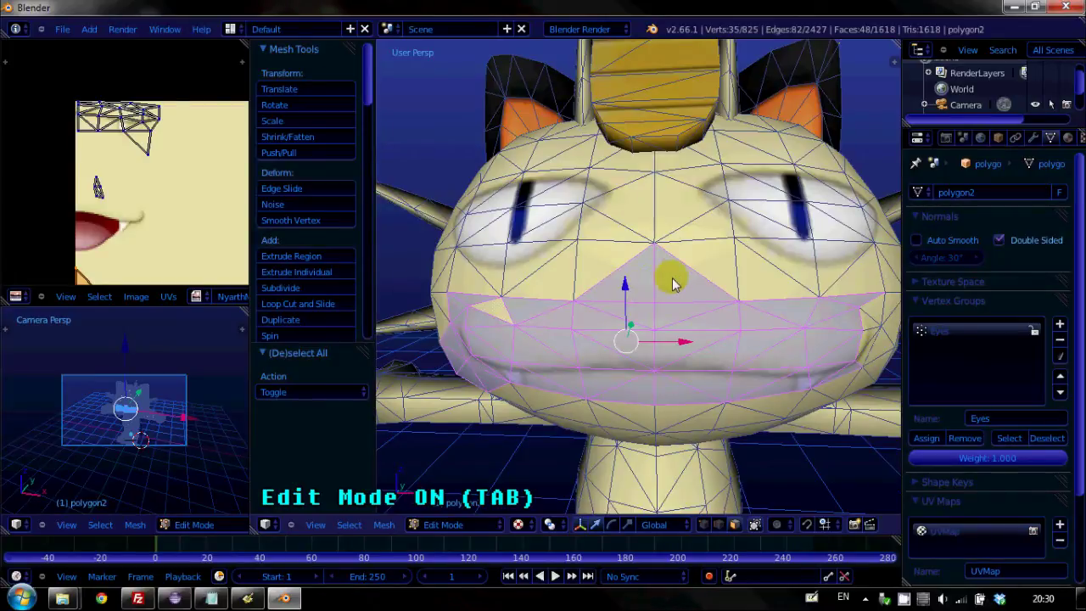
shift+right_click(629, 281)
shift+right_click(671, 283)
Deselect the stray cheek faces beyond the cat's right mouth corner, checking their placement in the UV layout
middle_drag(572, 349, 583, 340)
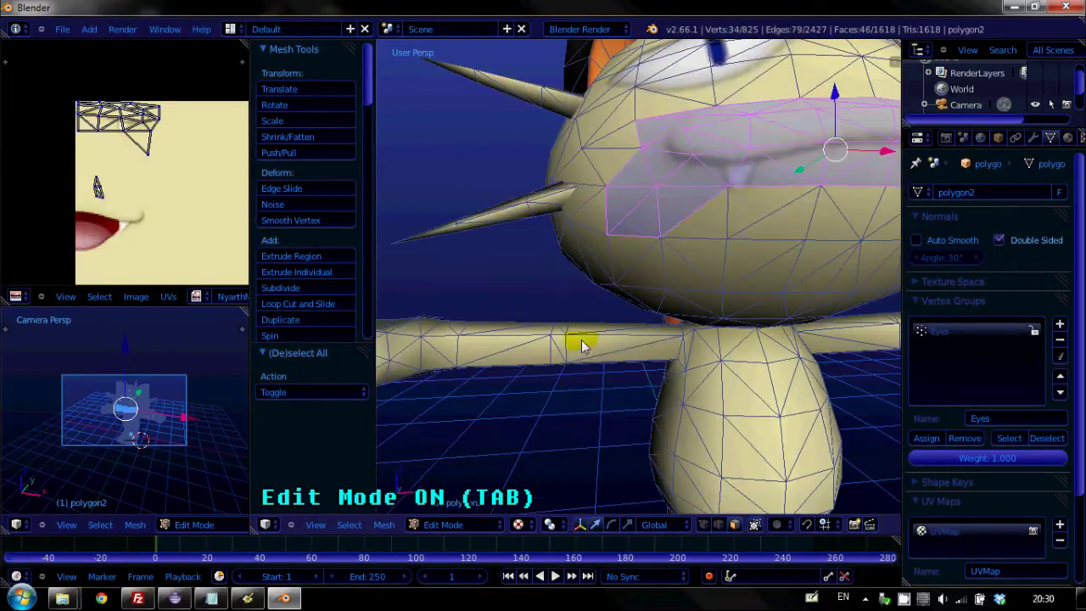
shift+right_click(631, 208)
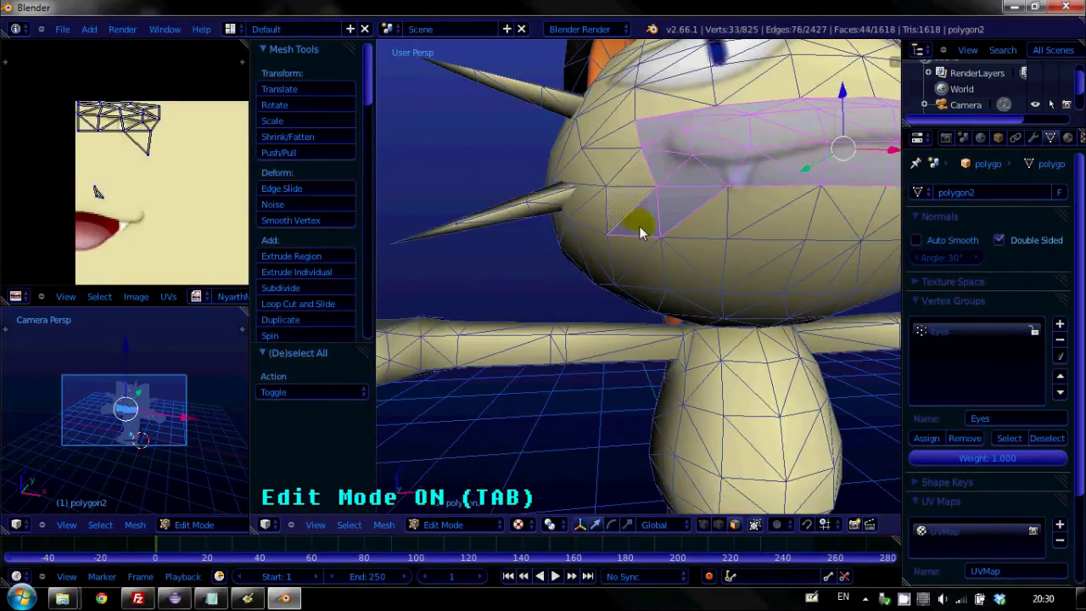
shift+right_click(639, 226)
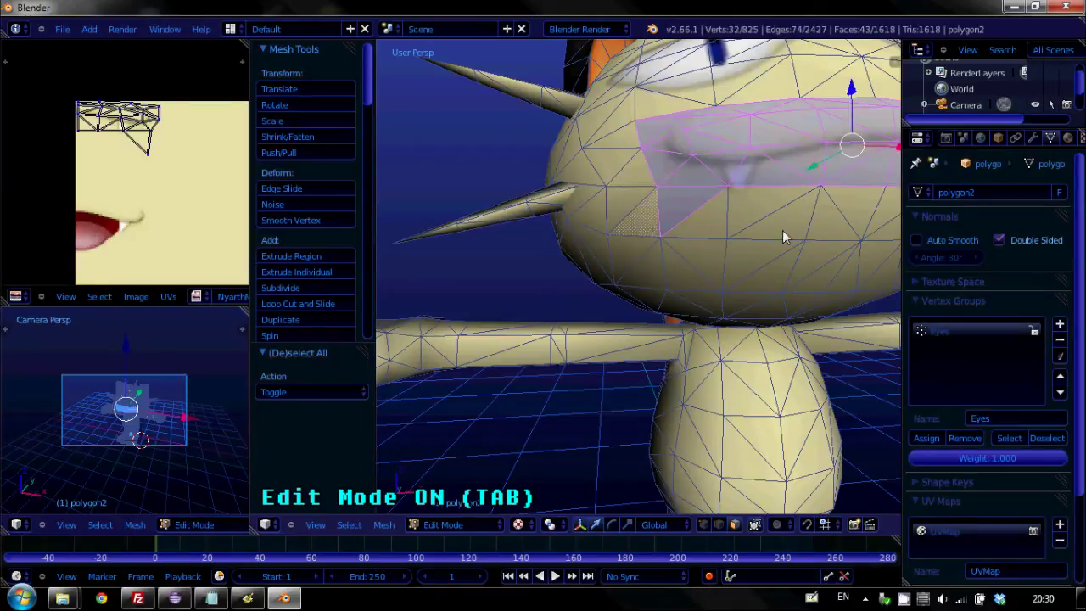
shift+right_click(636, 219)
shift+right_click(631, 202)
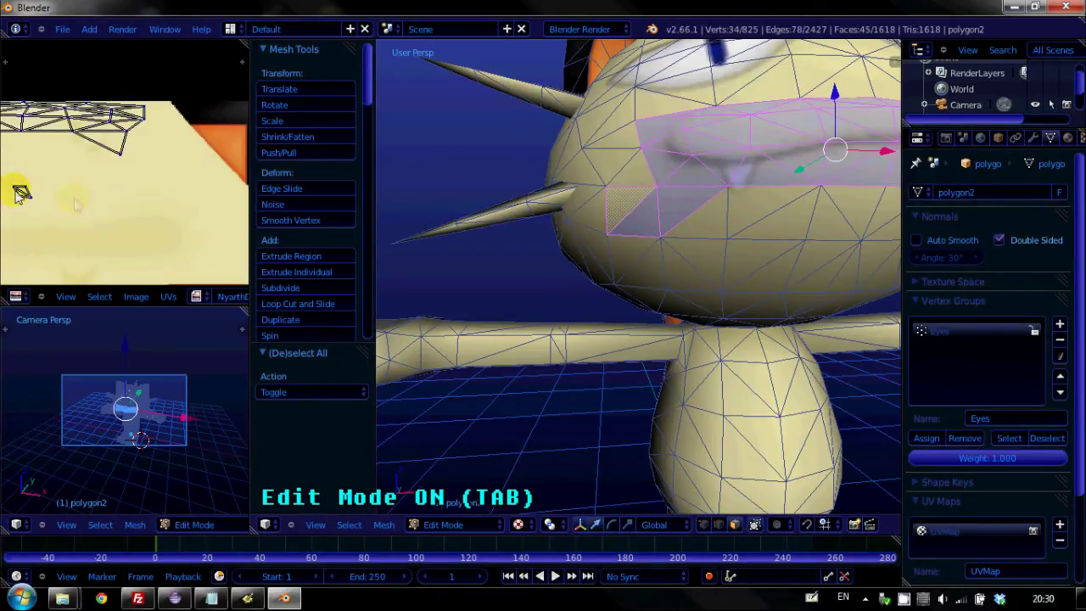
middle_drag(73, 198, 150, 155)
scroll(113, 195, down, 6)
scroll(142, 185, up, 5)
scroll(149, 157, up, 2)
shift+right_click(619, 213)
shift+right_click(632, 203)
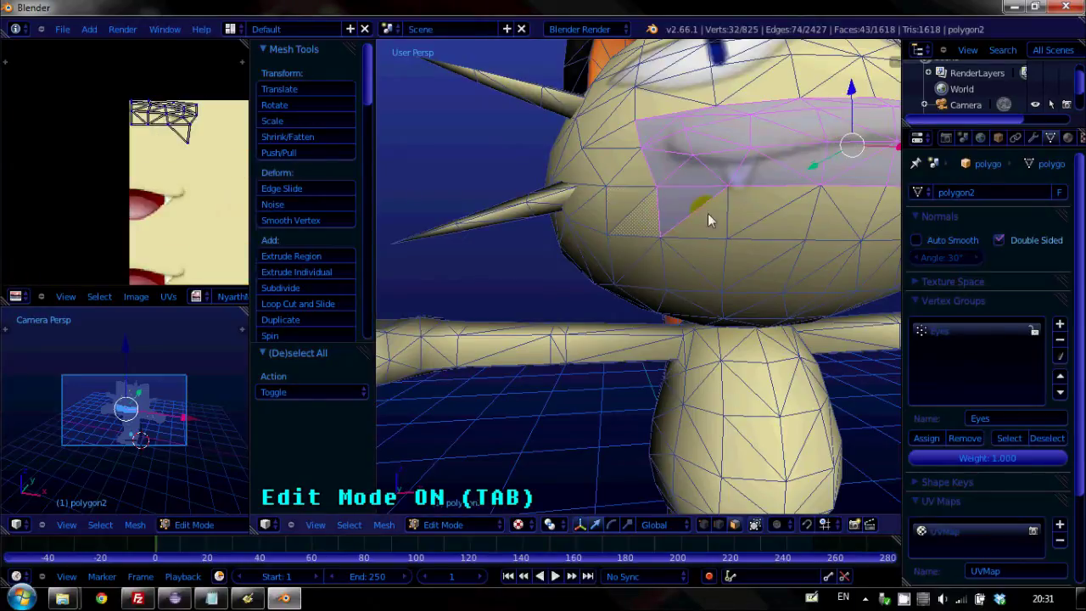
Add the chin faces below the cat's right half of the mouth to the selection
shift+right_click(727, 219)
shift+right_click(731, 225)
shift+right_click(789, 217)
shift+right_click(857, 200)
Add the faces around the cat's left mouth corner and the remaining chin faces below the mouth to the selection
middle_drag(860, 197, 736, 244)
shift+right_click(682, 217)
shift+right_click(692, 211)
shift+right_click(680, 251)
shift+right_click(667, 293)
shift+right_click(619, 323)
shift+right_click(584, 312)
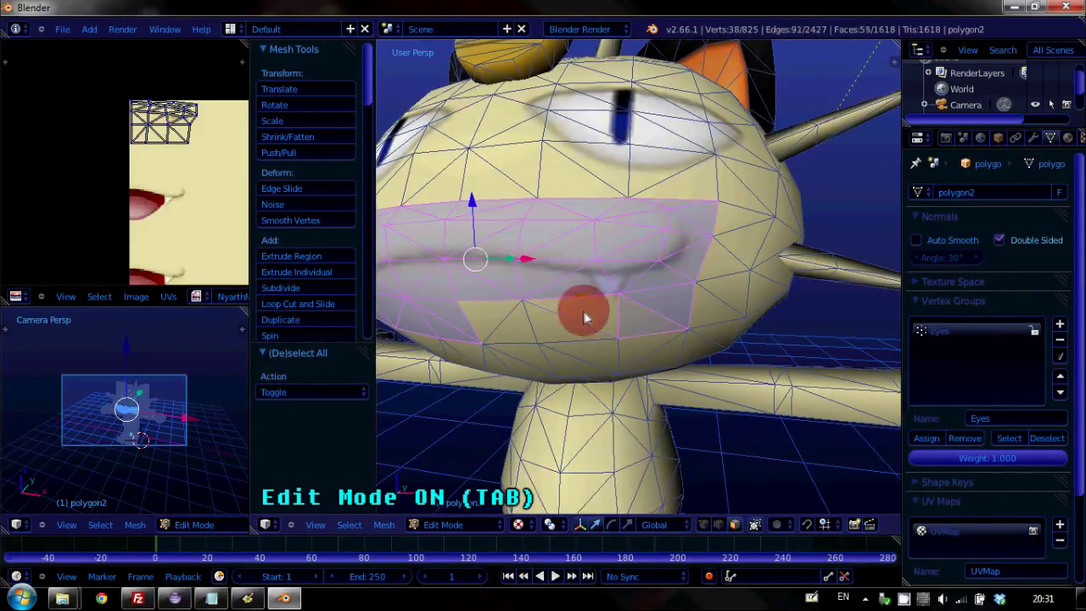
shift+right_click(458, 315)
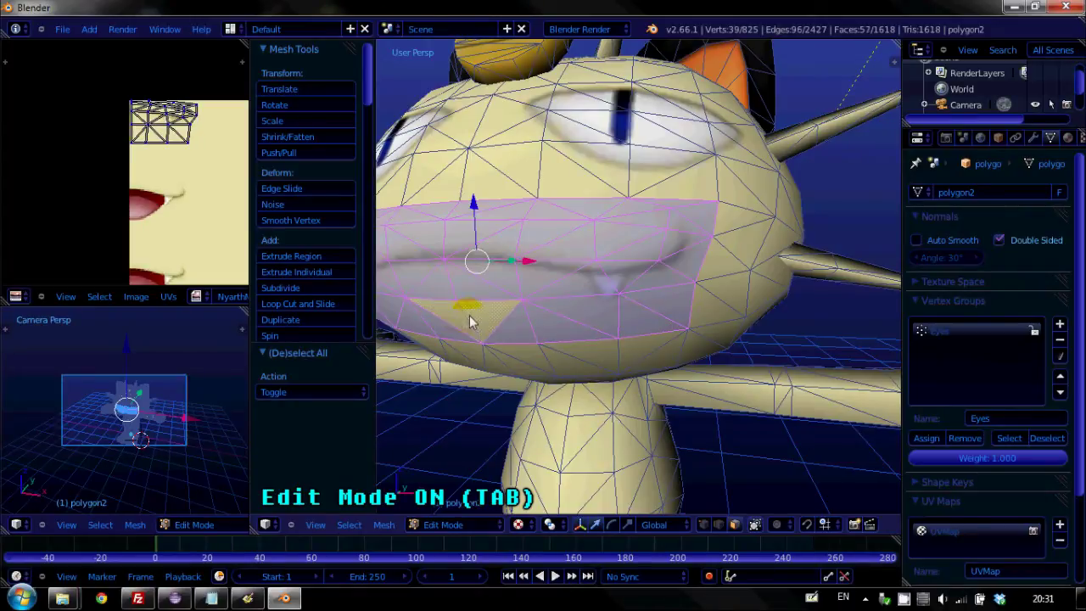
shift+right_click(445, 313)
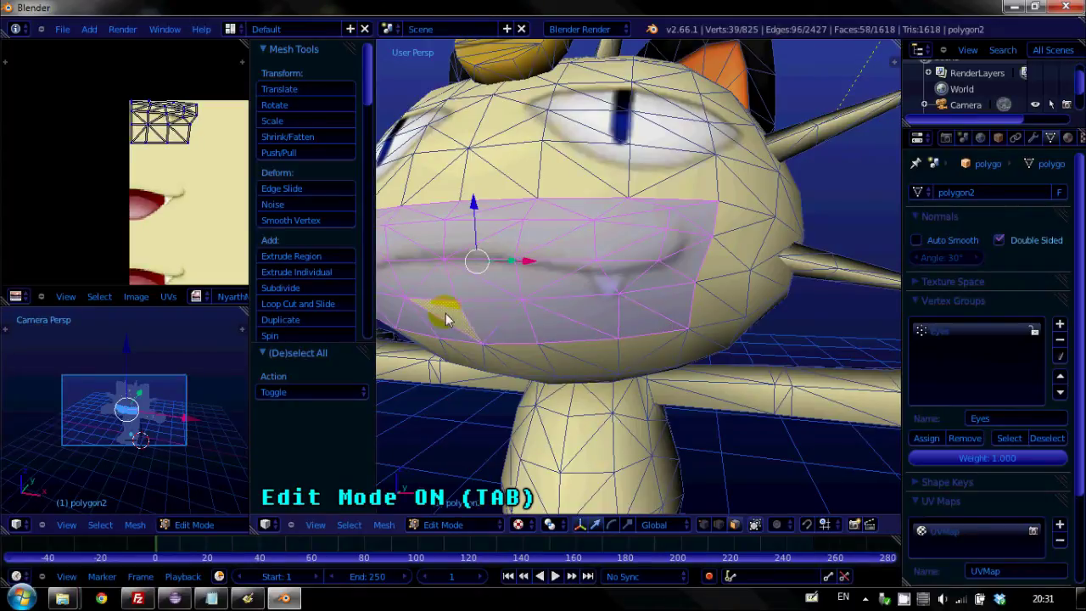
Add a new vertex group to the mesh and name it Mouth
click(1059, 326)
click(1006, 416)
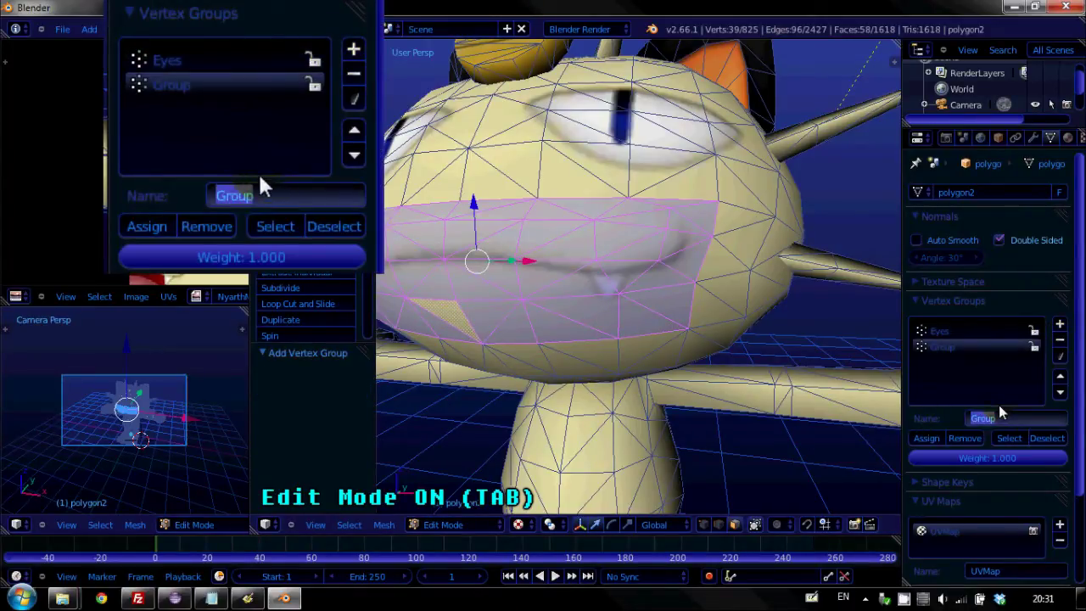
text(Mouth)
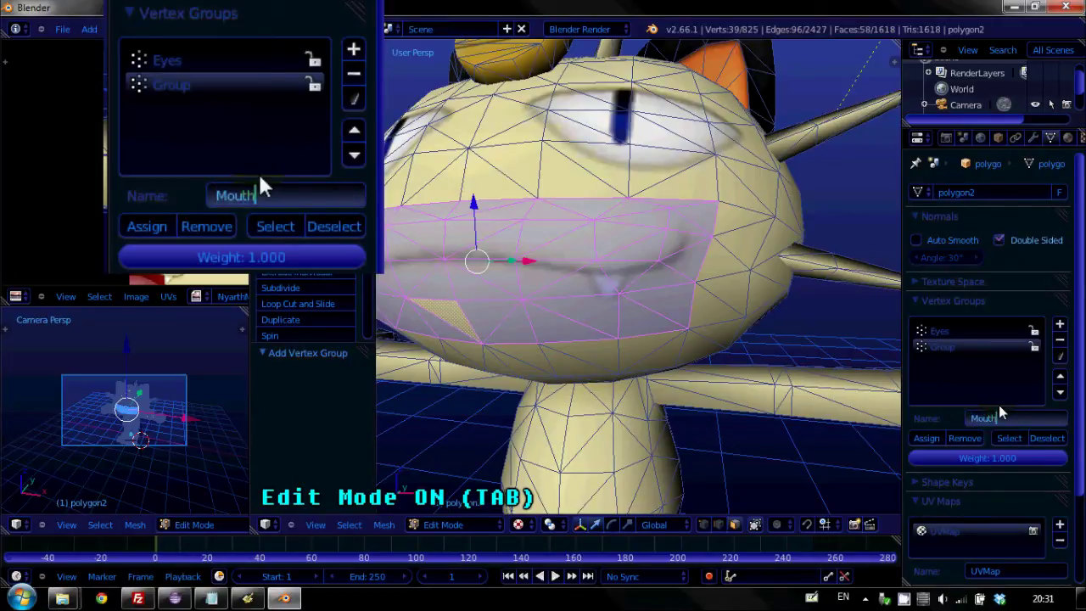
key(Return)
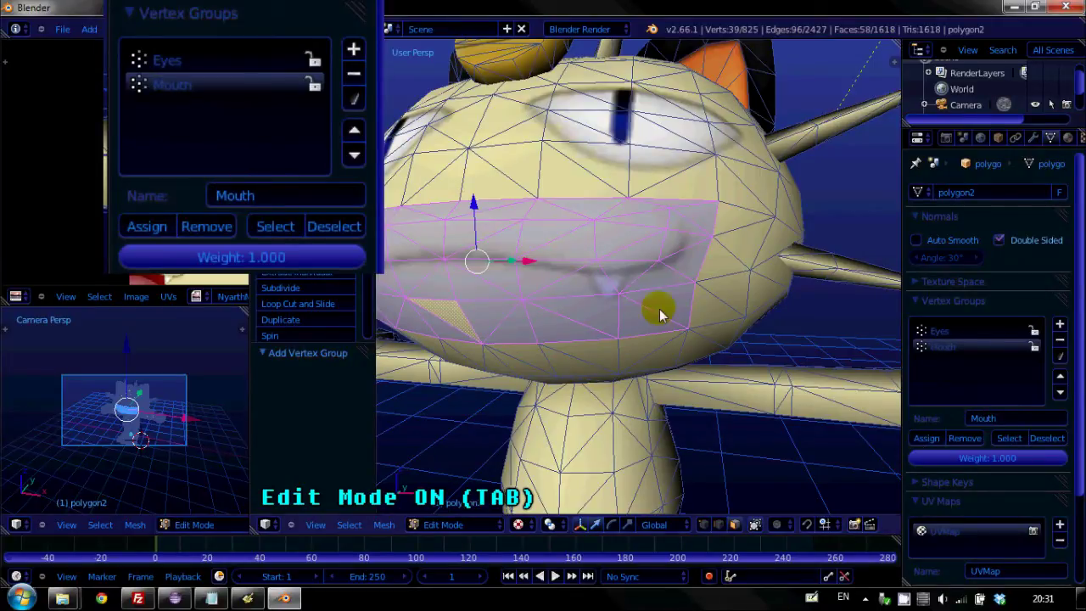
Select all the mouth UVs and move them by 0.050 in X and -0.530 in Y onto the texture's open mouth
middle_drag(659, 308, 562, 262)
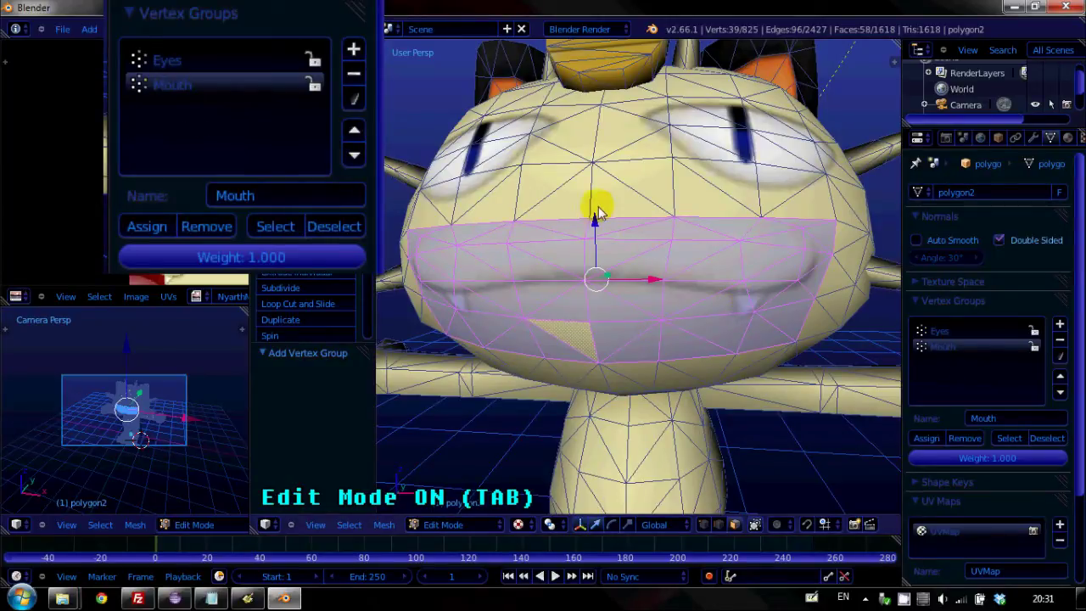
key(Tab)
key(Tab)
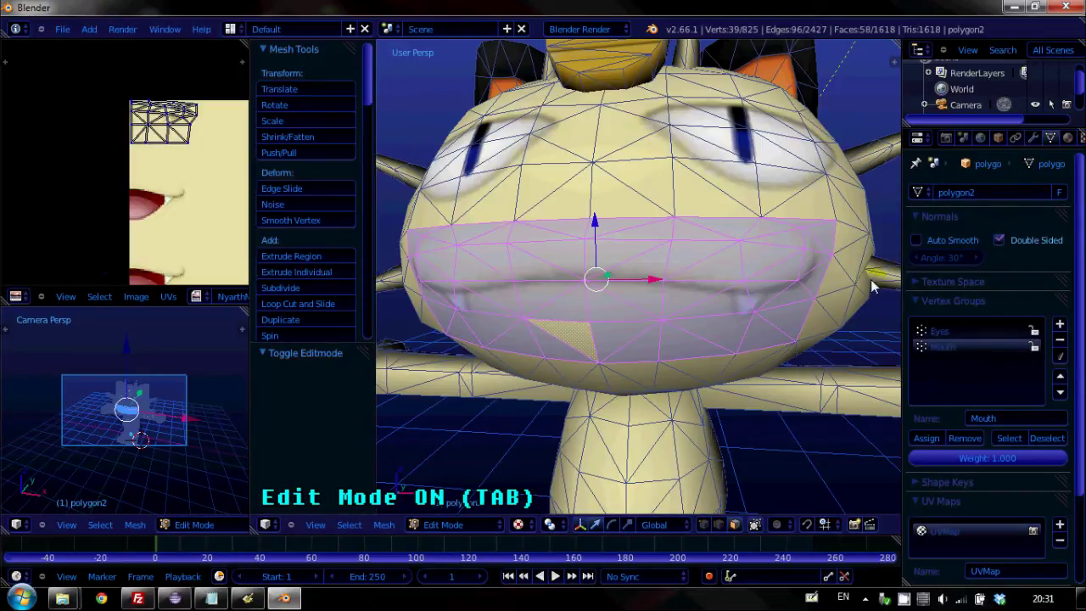
key(a)
key(g)
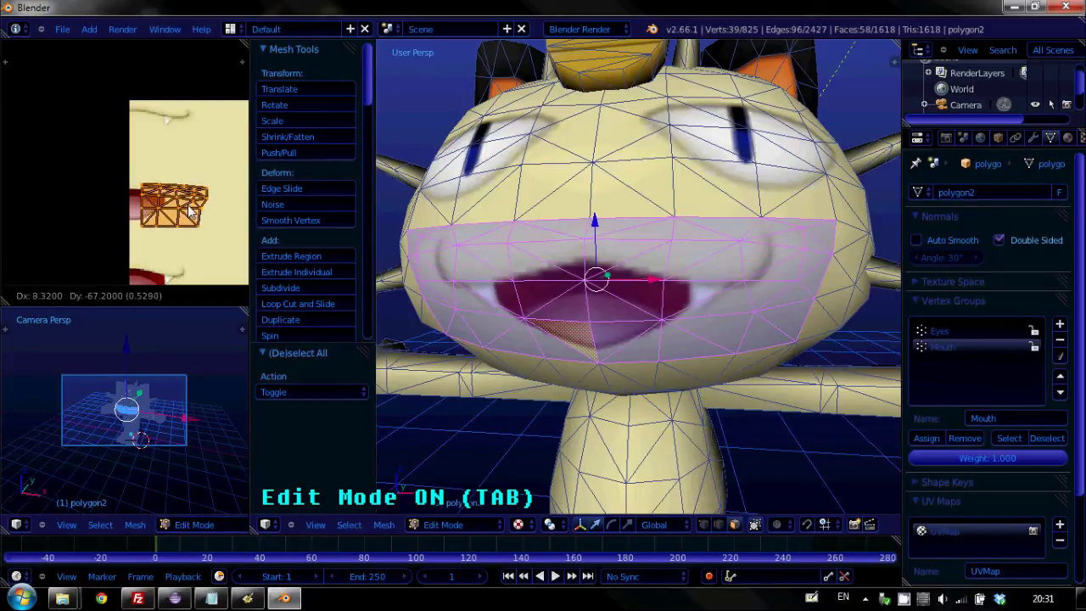
click(192, 215)
Render a still image to check the cat's open mouth, and close the render result
click(127, 30)
click(151, 45)
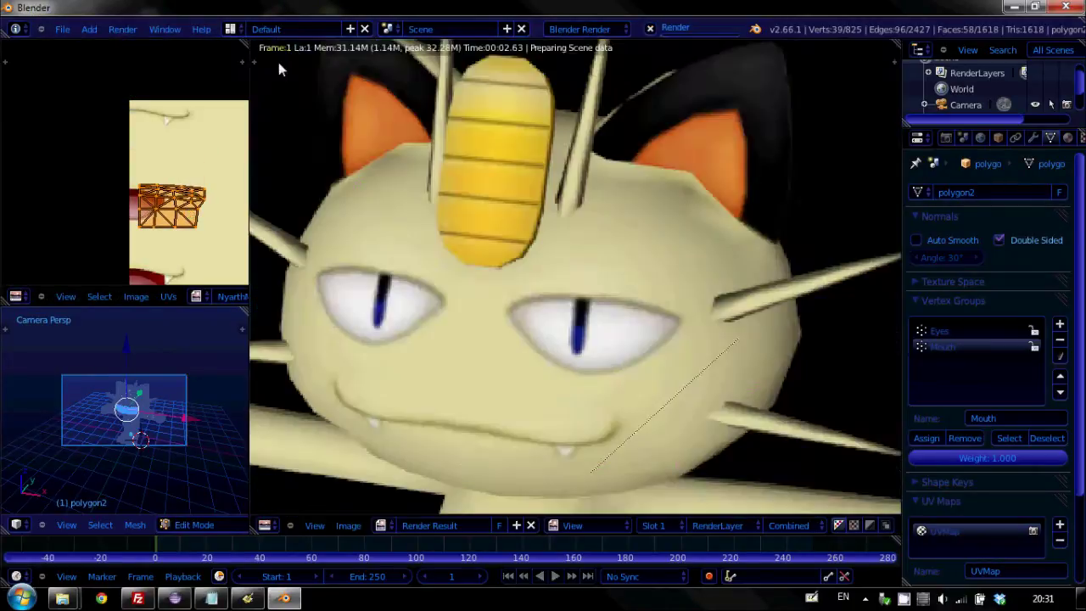
scroll(613, 337, down, 2)
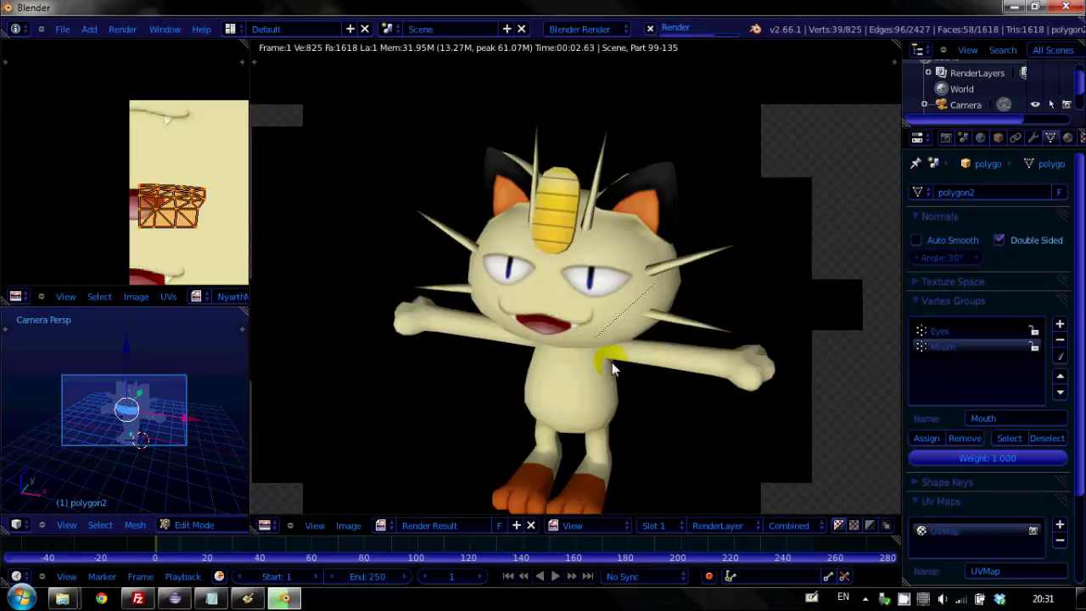
key(Escape)
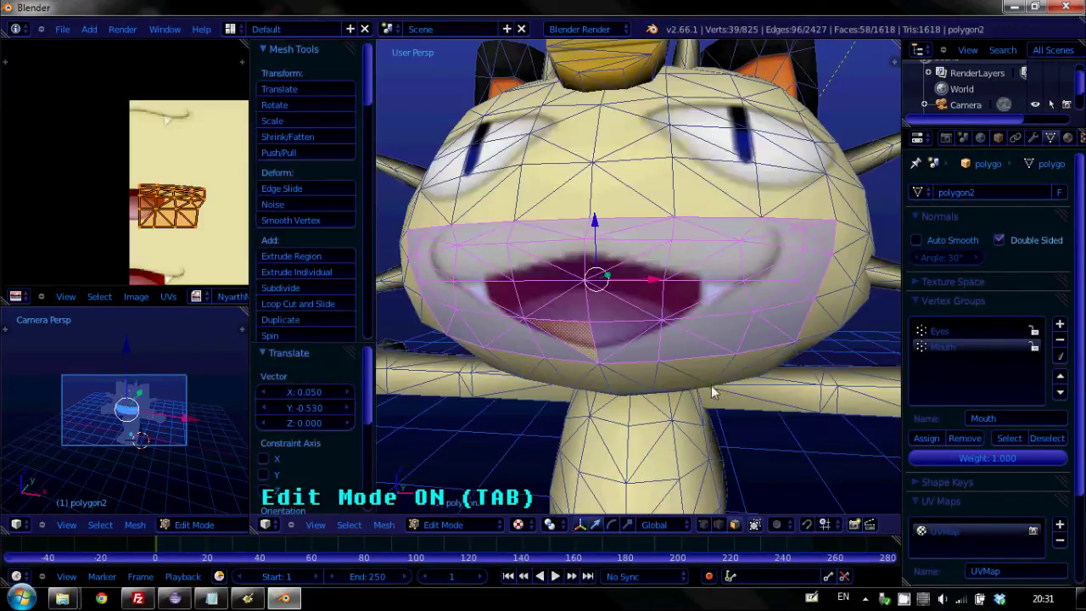
Return the cat to Object Mode and inspect the whole character from different angles and distances
scroll(591, 355, down, 5)
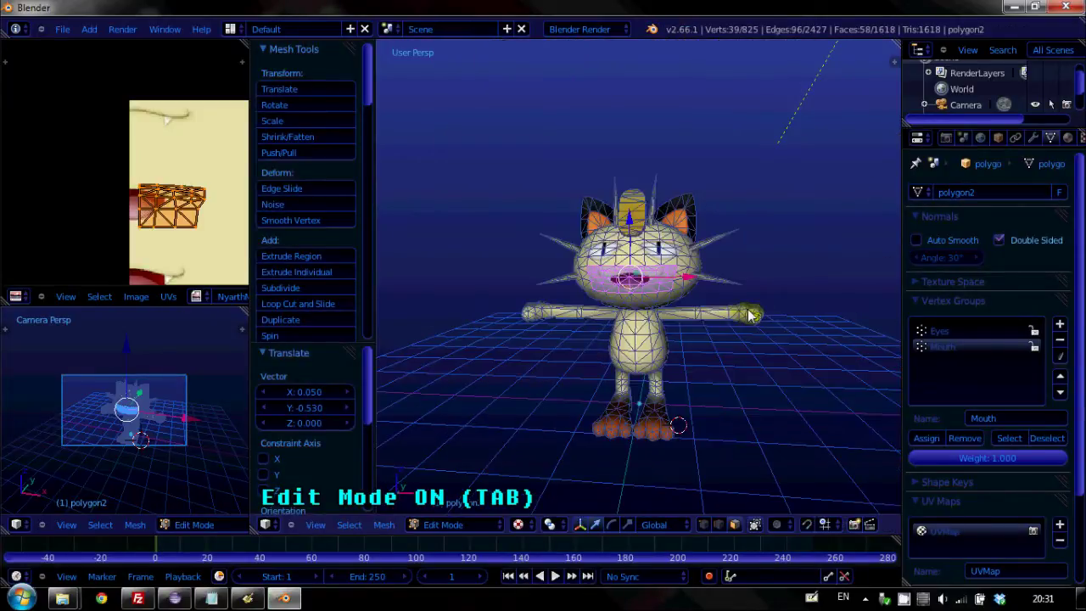
middle_drag(755, 313, 733, 316)
key(Tab)
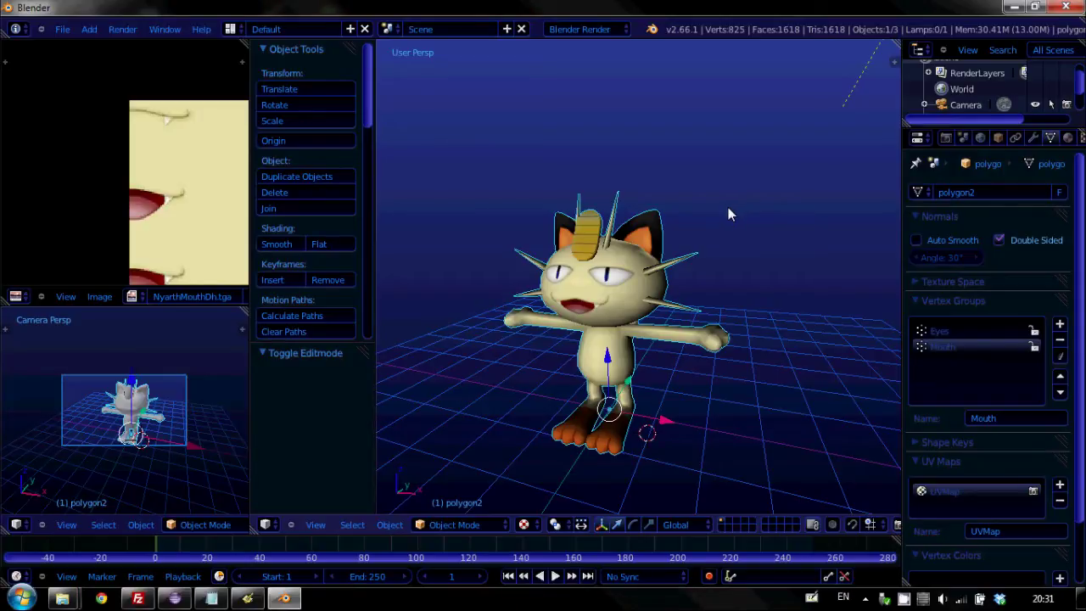
middle_drag(659, 267, 617, 298)
scroll(592, 312, down, 4)
shift+middle_drag(592, 366, 727, 229)
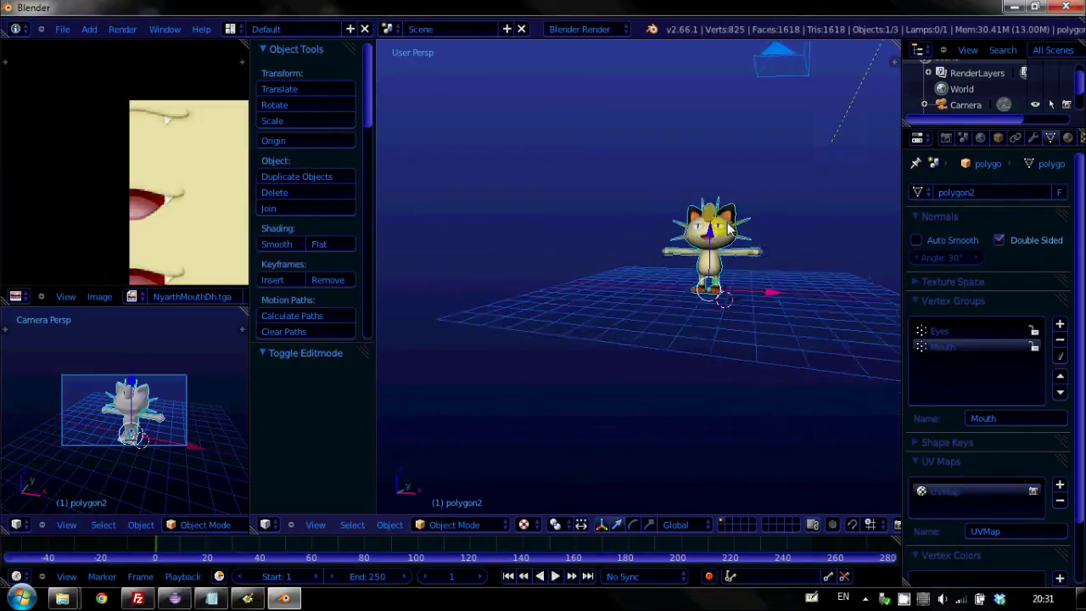
scroll(734, 216, up, 4)
middle_drag(711, 294, 601, 290)
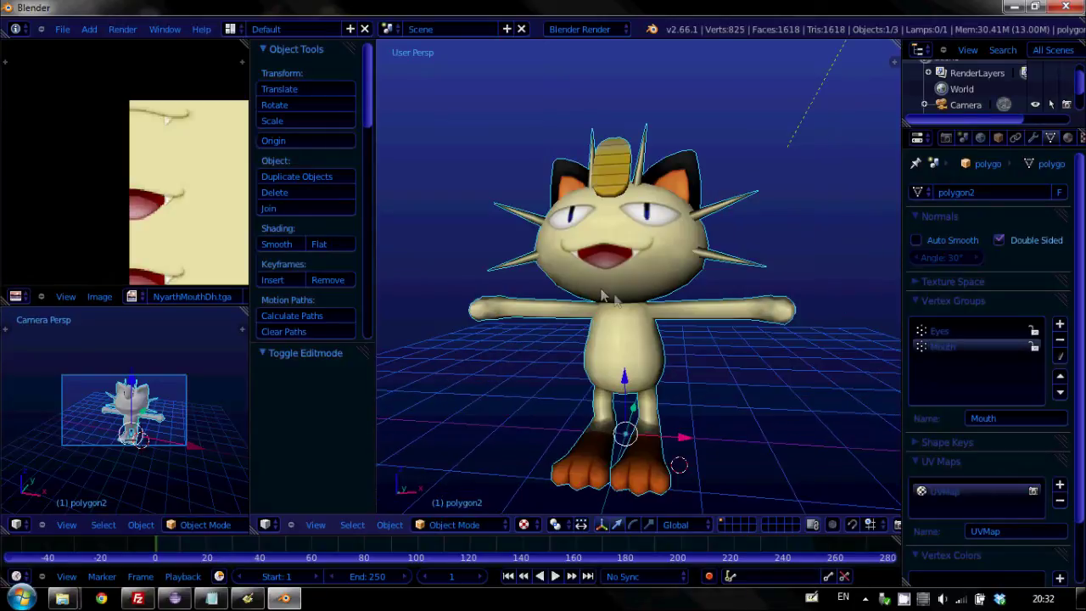